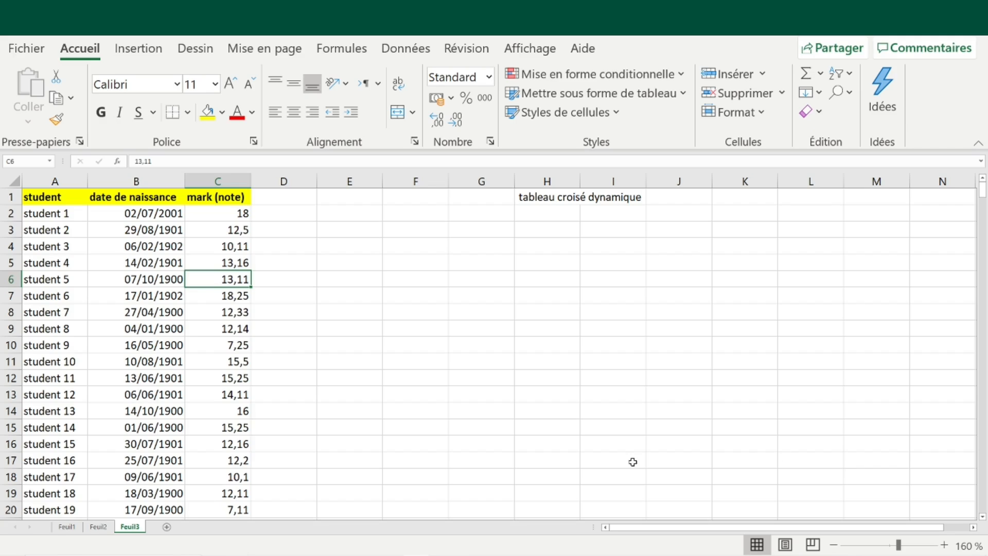
Examine the student list on Feuil3, checking the birth date and mark columns through to the last row.
left_click(14, 182)
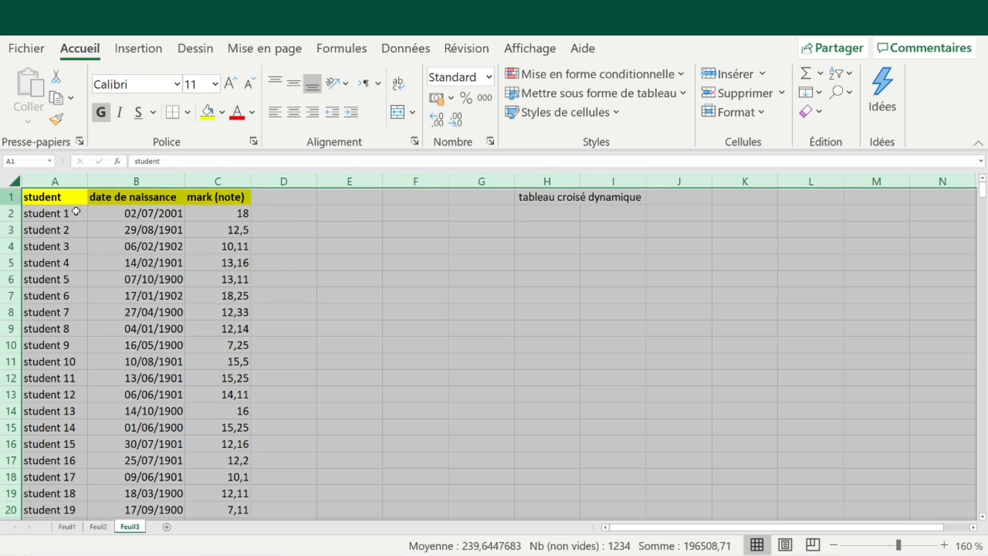
left_click(229, 264)
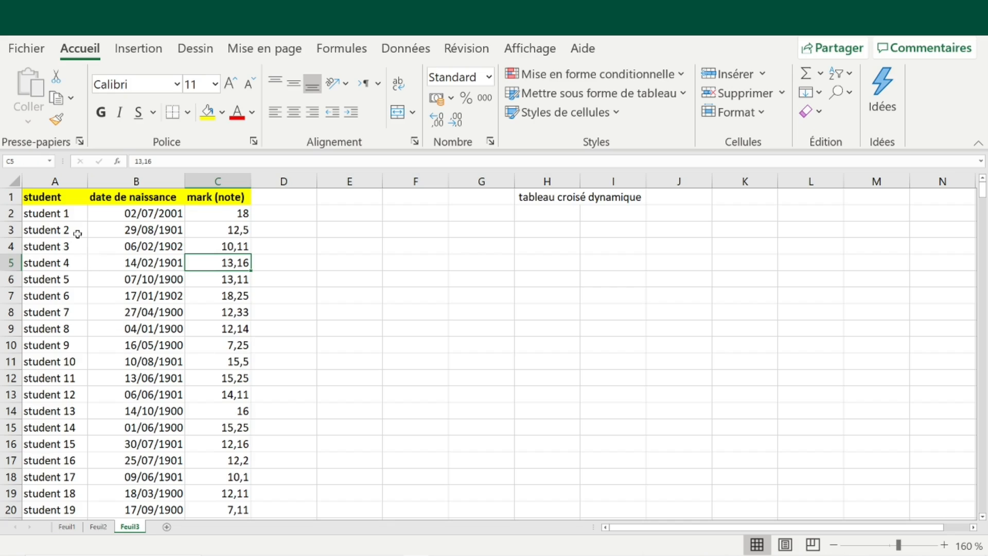
left_click(242, 213)
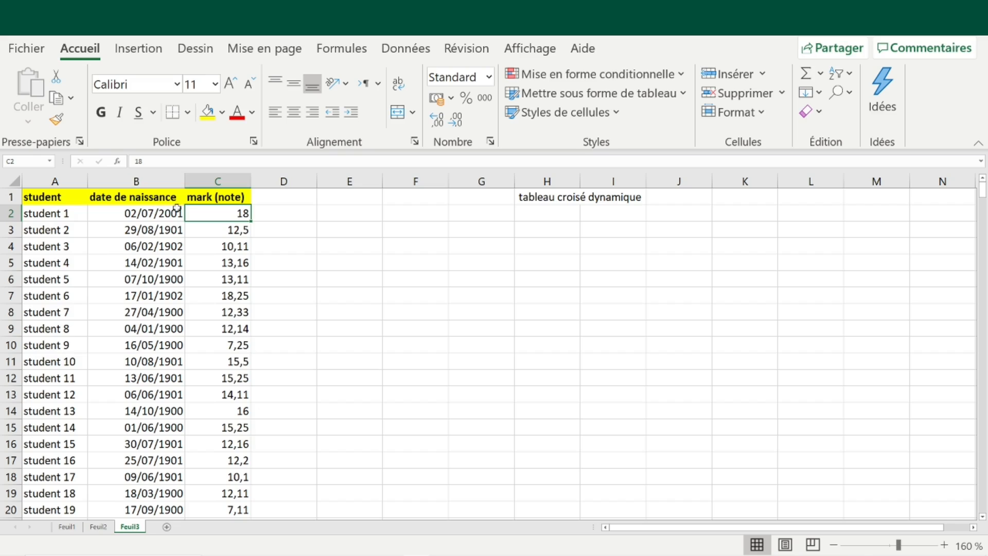
left_click(217, 230)
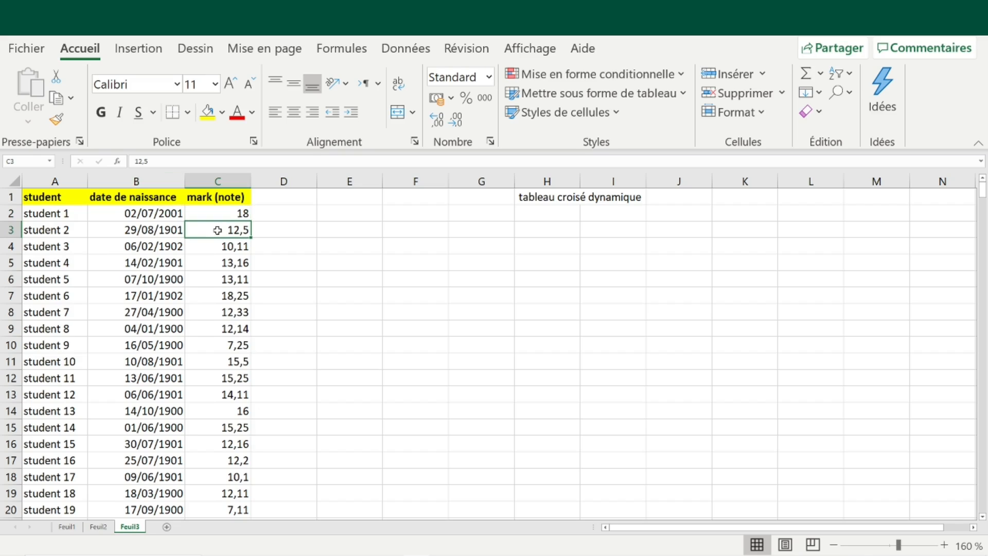
key("ctrl+Down")
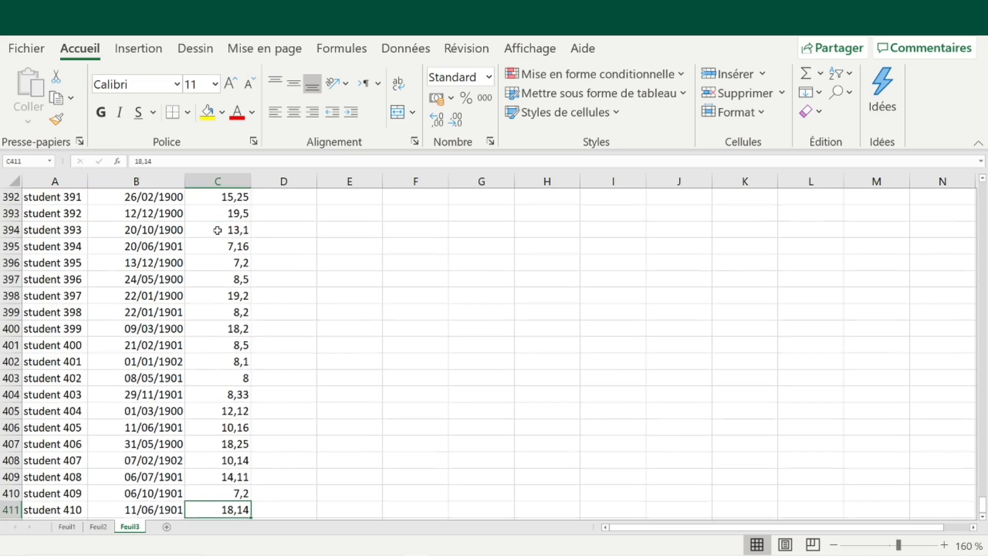
key("ctrl+Up")
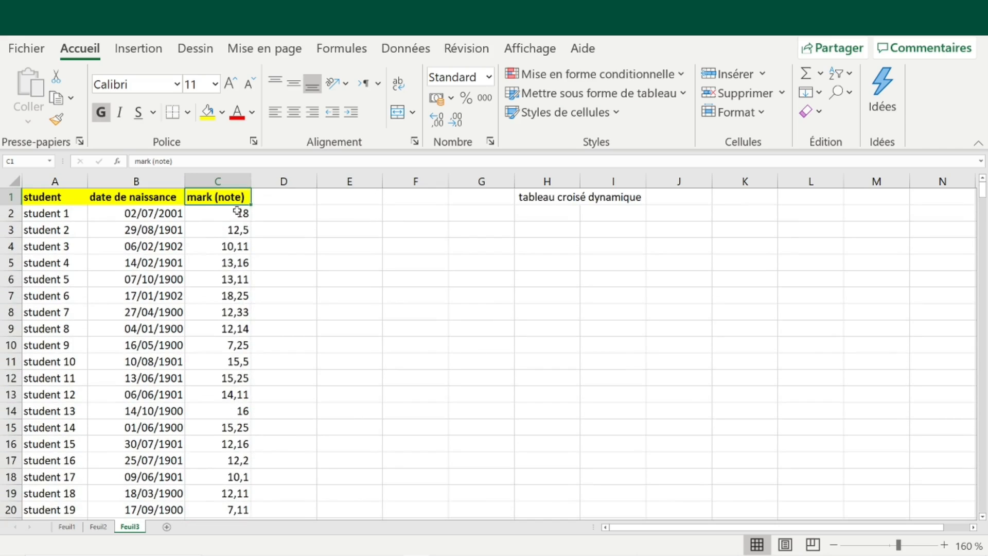
left_click_drag(147, 199, 191, 199)
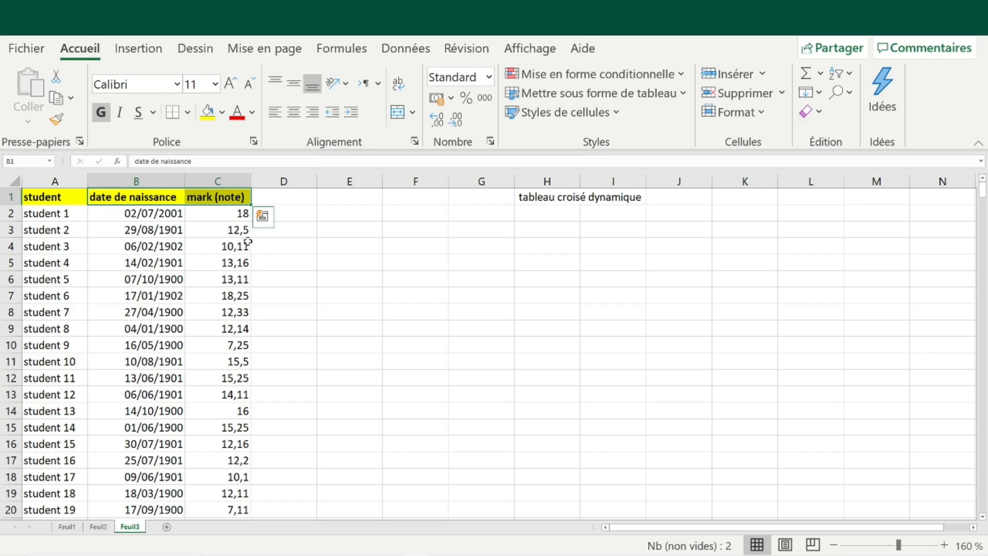
left_click(230, 260)
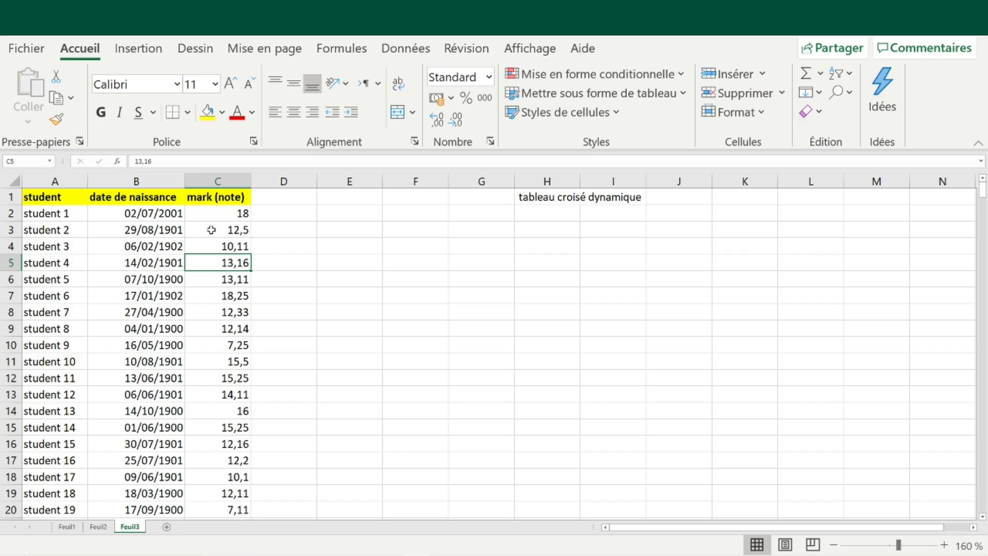
left_click(167, 182)
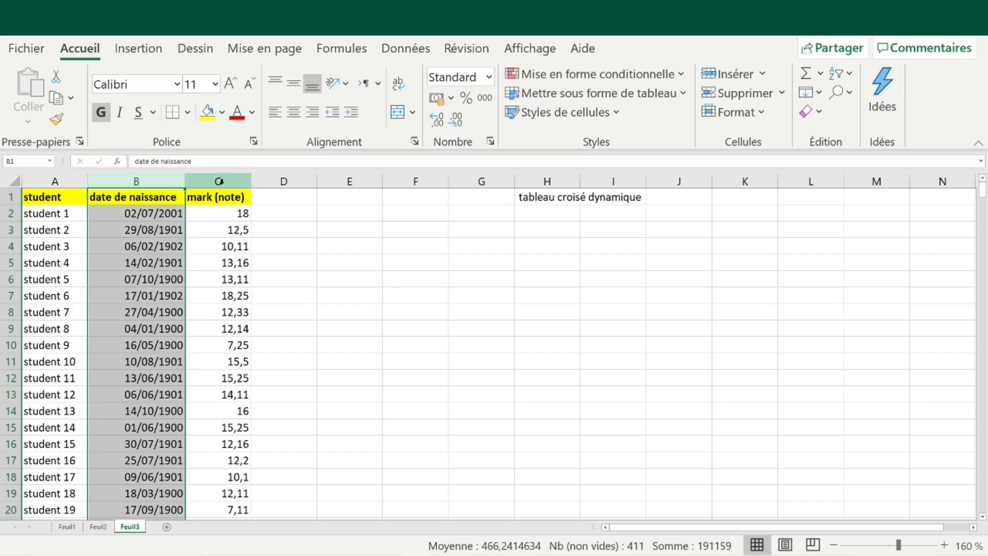
left_click(224, 195)
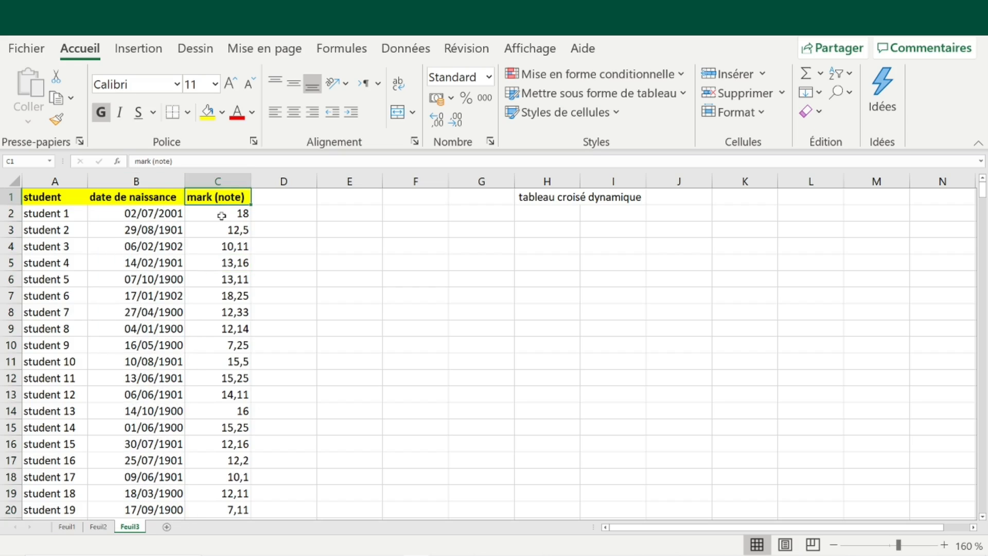
Create a pivot table from the range Feuil3!$A$1:$C$411 on a new worksheet.
left_click(212, 240)
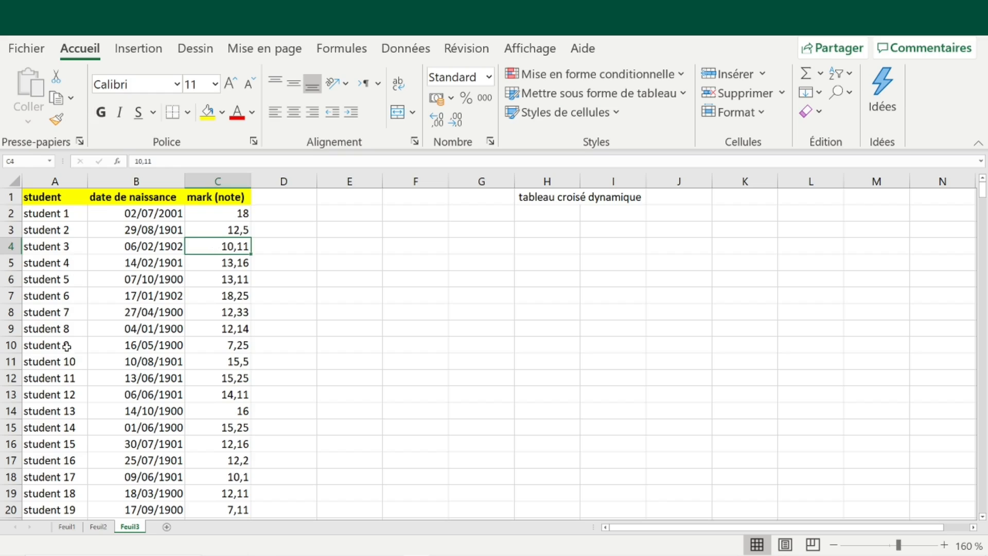
left_click(139, 49)
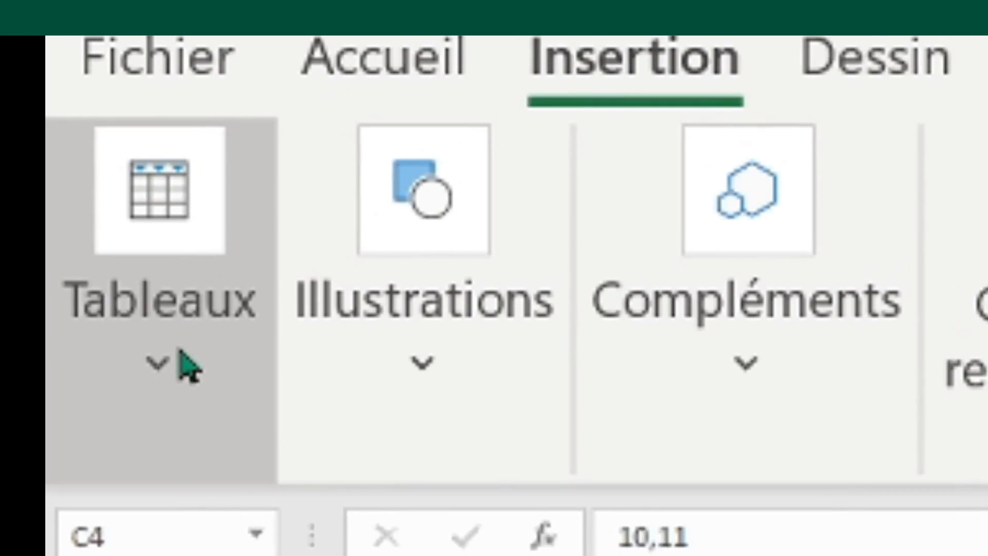
left_click(189, 366)
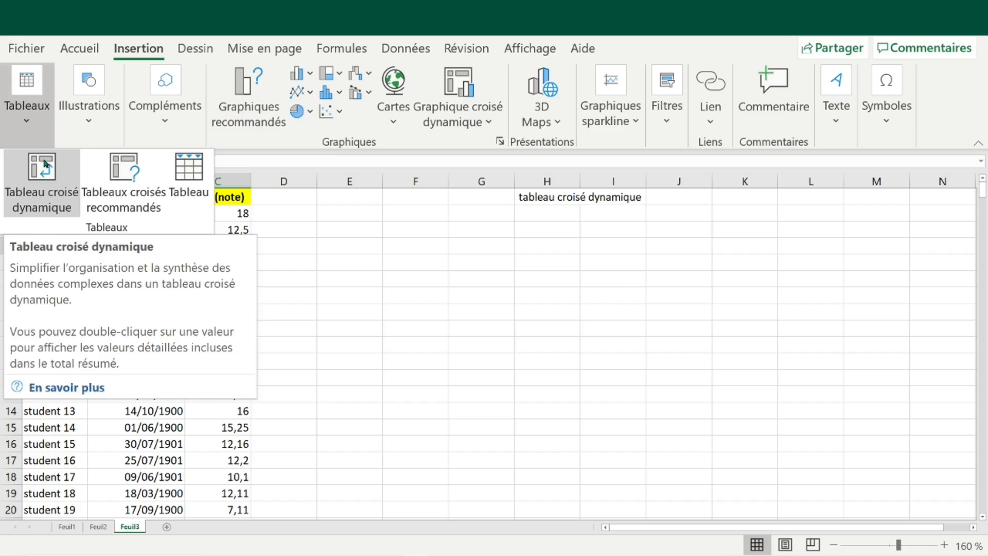
left_click(221, 525)
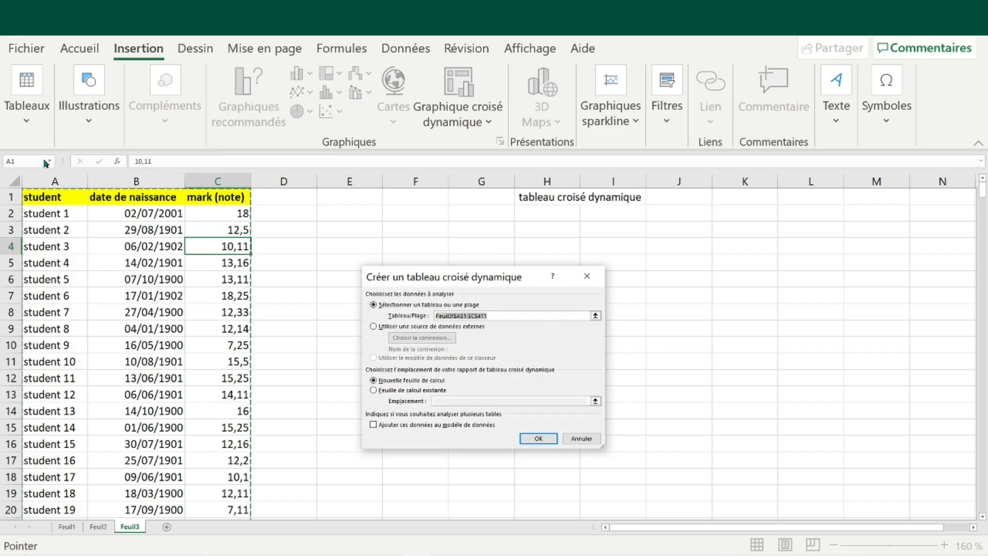
left_click_drag(483, 281, 469, 195)
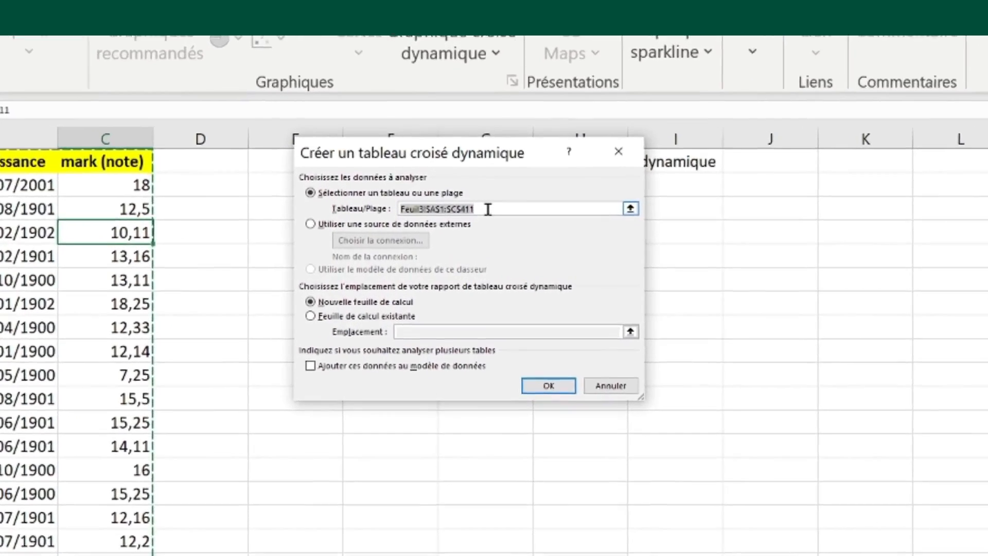
left_click(483, 228)
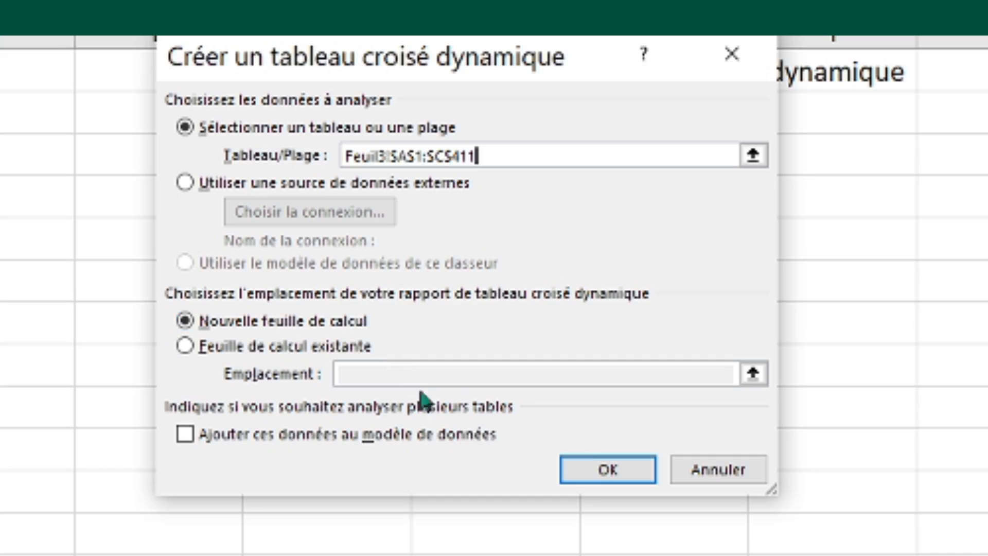
left_click(592, 479)
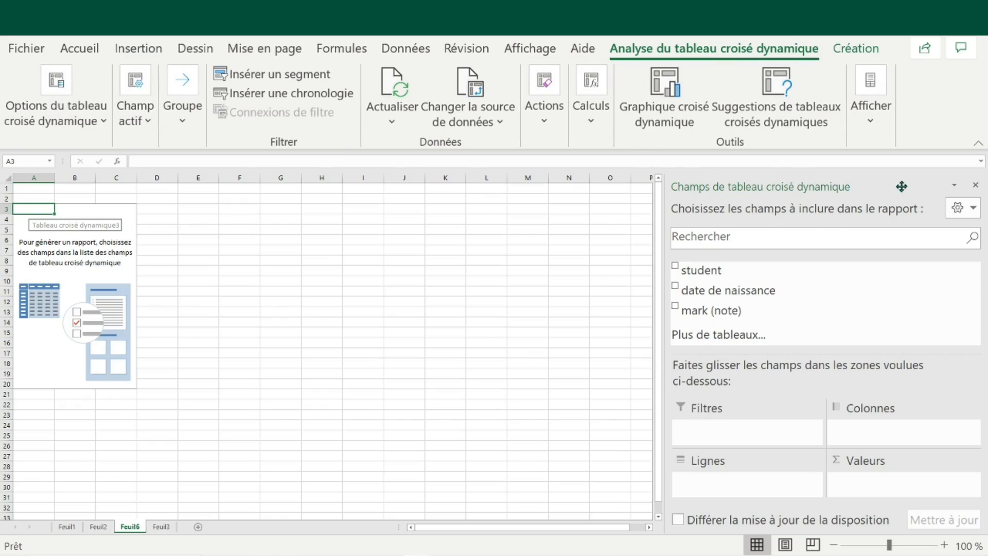
Collapse the ribbon and add the mark (note) field to the pivot table's rows area.
double_click(741, 47)
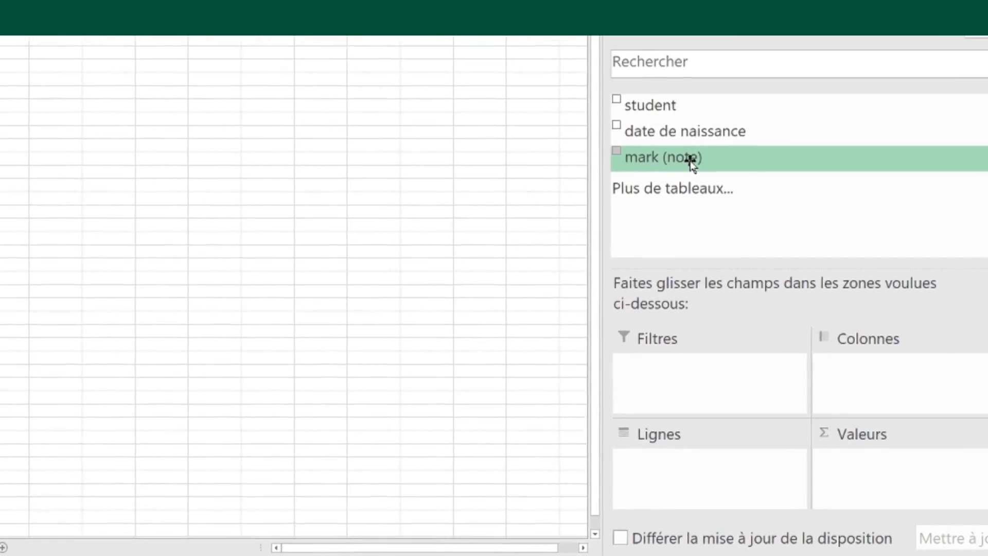
left_click_drag(690, 158, 693, 257)
left_click_drag(642, 201, 613, 468)
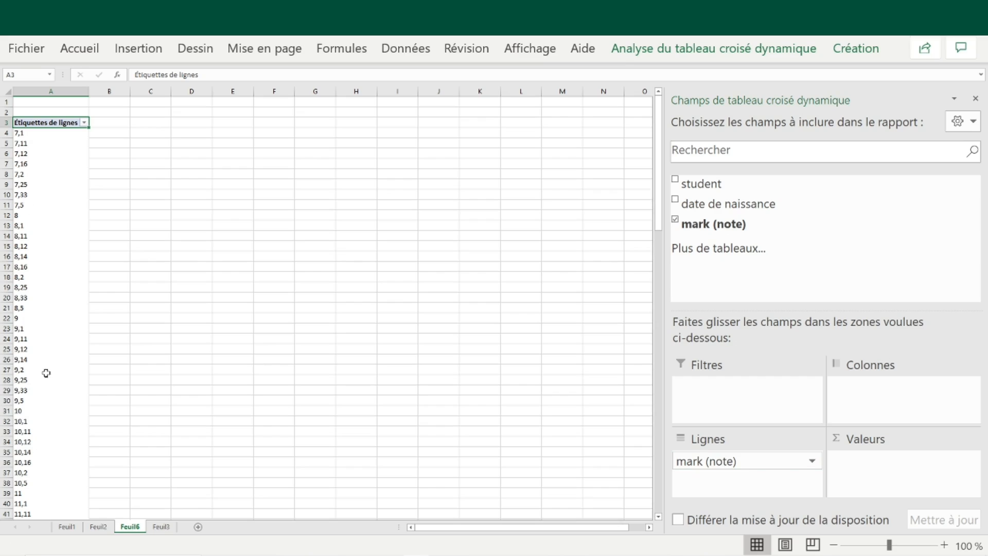
left_click(51, 311)
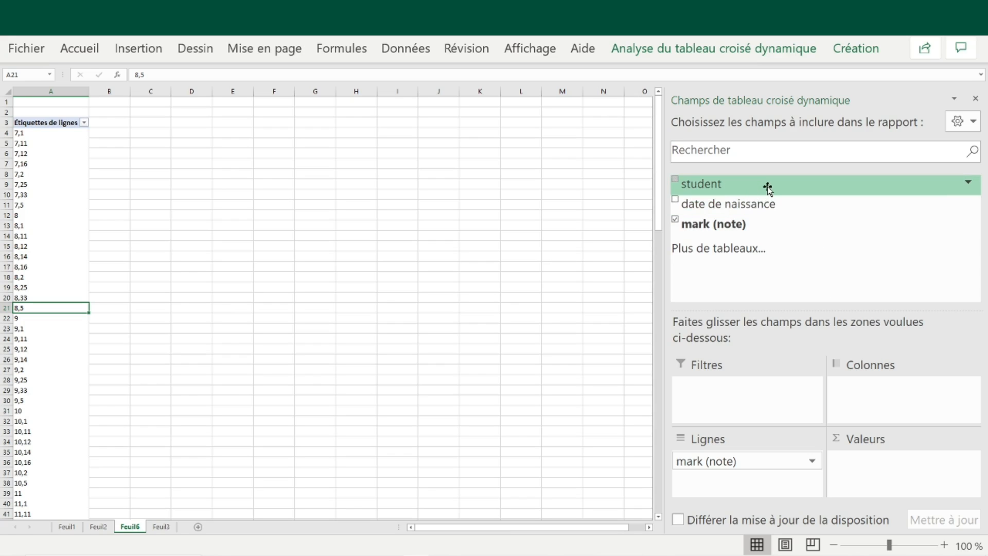
Add the student field to the pivot table's values area to count students per mark.
left_click_drag(767, 188, 851, 413)
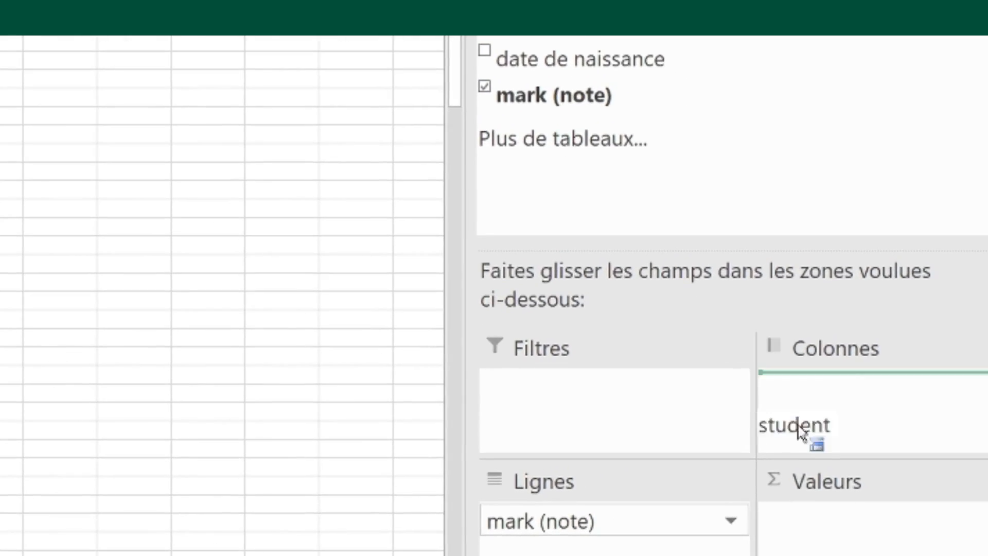
left_click_drag(799, 433, 846, 533)
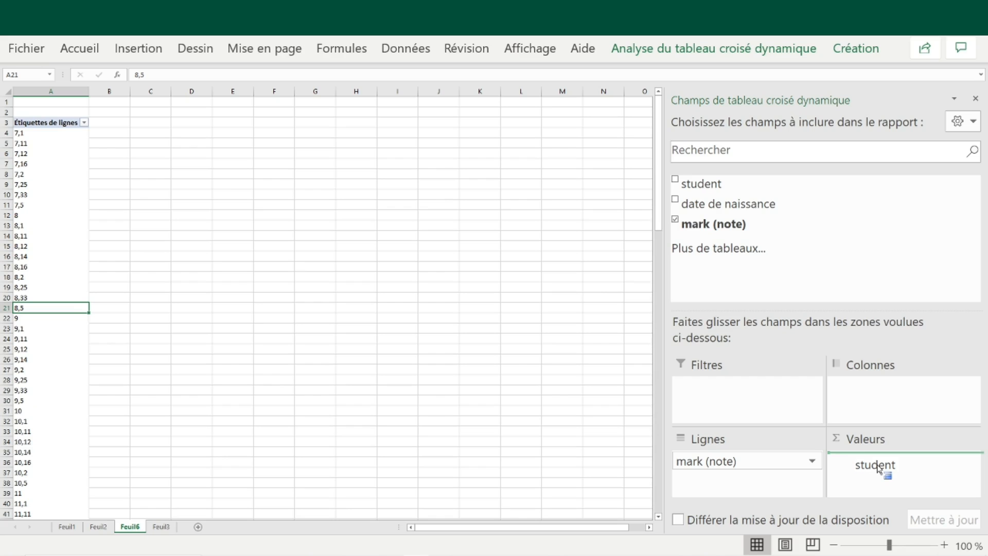
left_click_drag(877, 468, 879, 467)
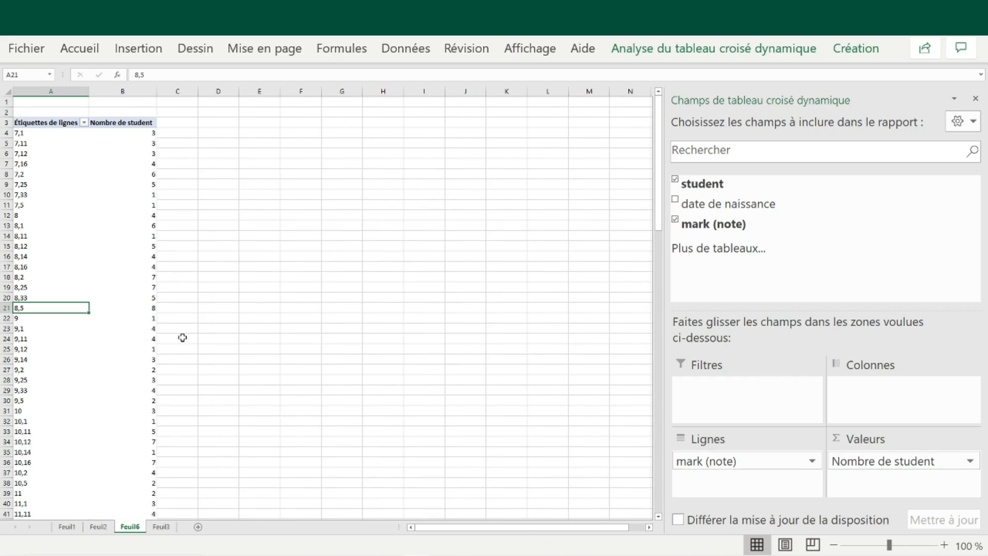
Examine the number of students for each mark in the pivot table, through to the grand total row.
left_click(128, 237)
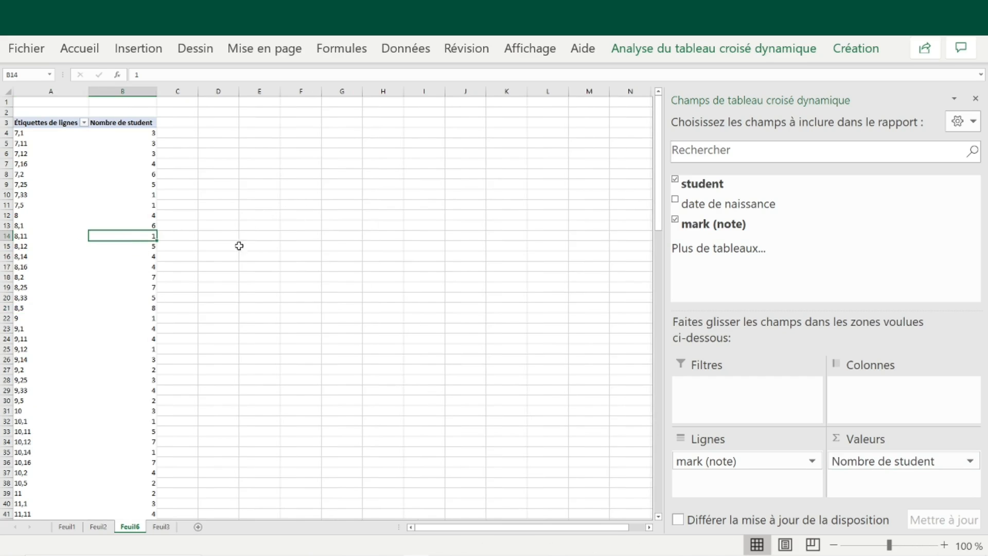
scroll(238, 246, "up", 6)
scroll(239, 246, "up", 4)
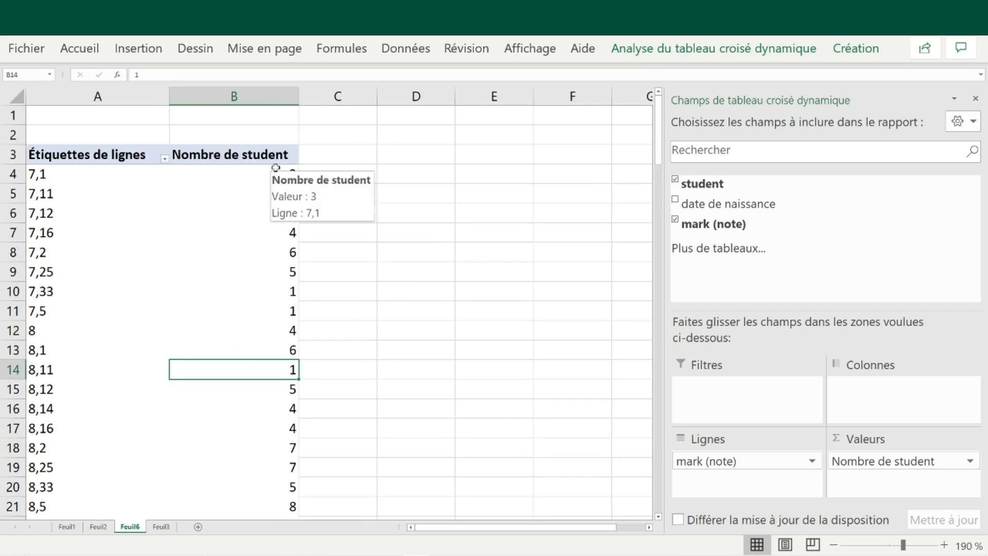
mouse_move(75, 176)
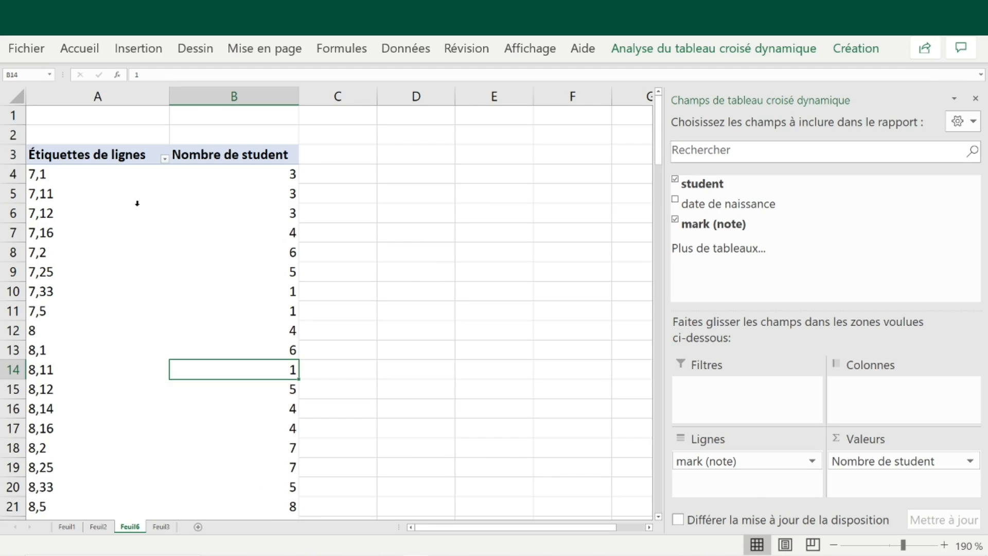
left_click(270, 230)
left_click(52, 234)
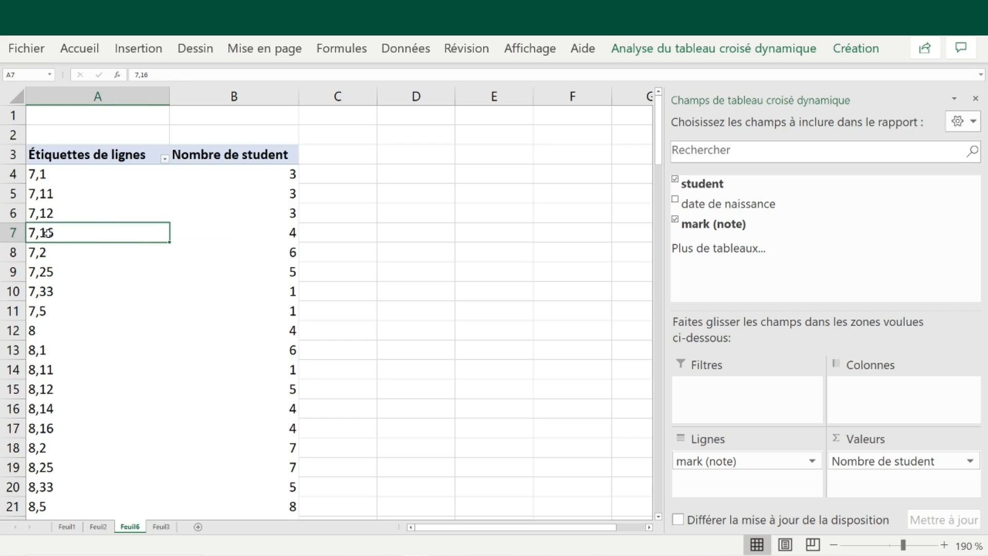
left_click(52, 196)
key("ctrl+Down")
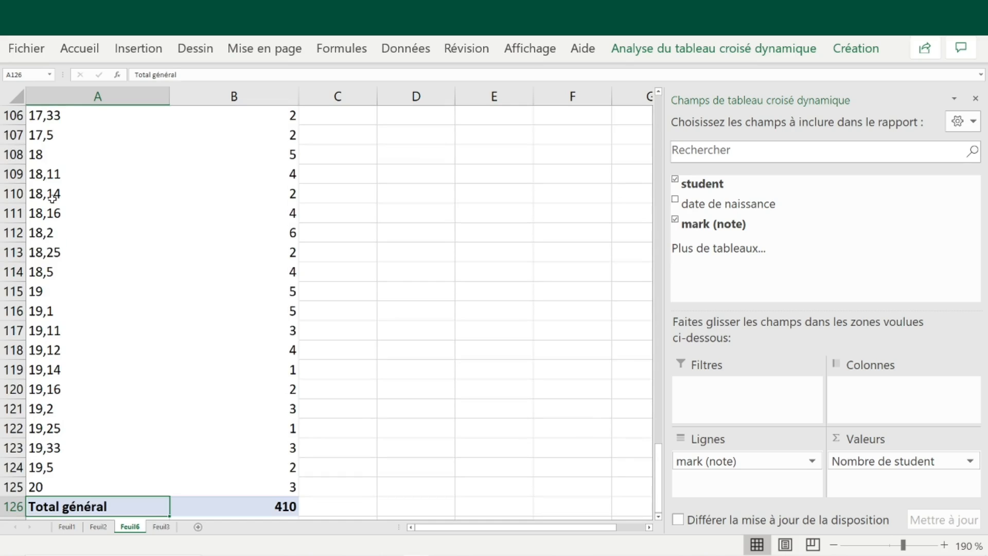
key("ctrl+Up")
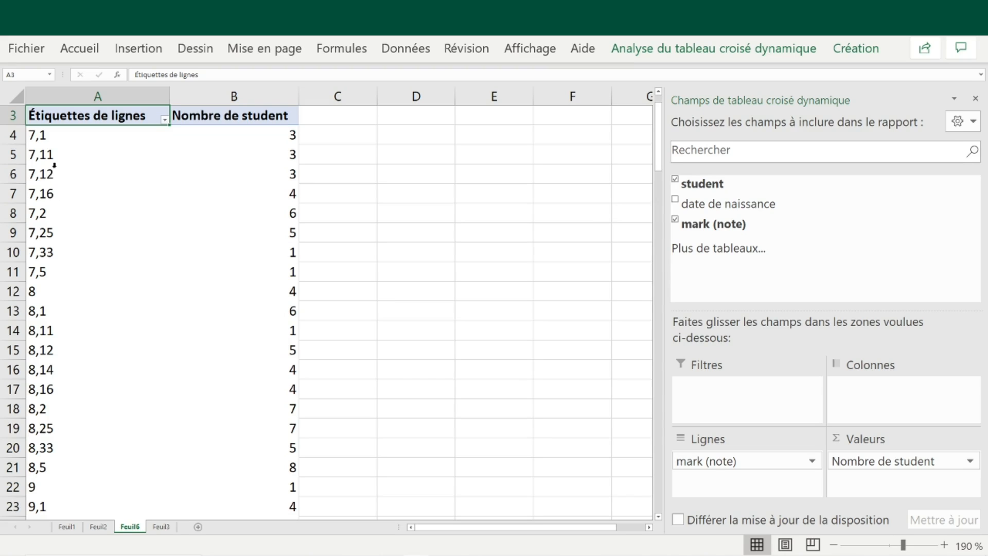
Open the grouping settings for the mark row labels and enter a start of 7 and an interval of 2.
left_click(51, 176)
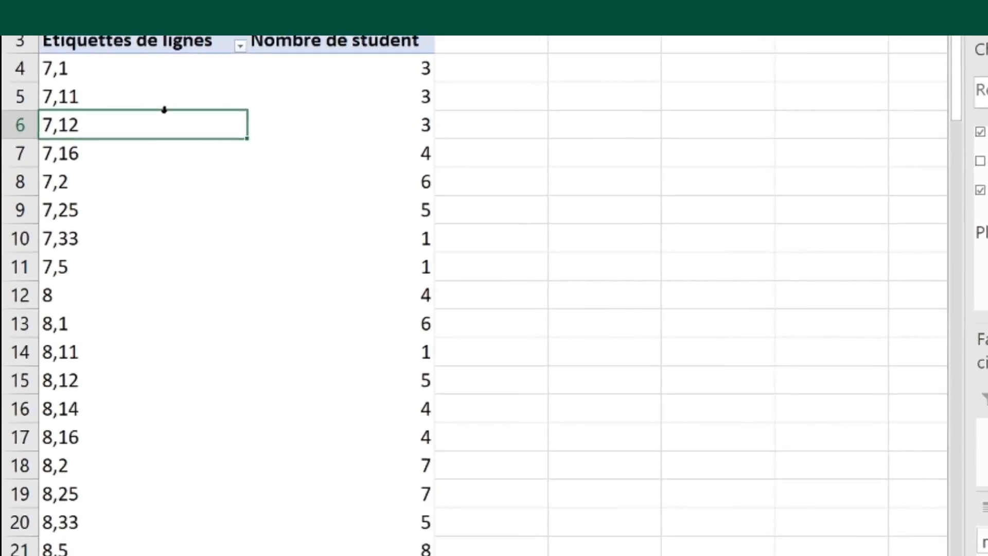
right_click(150, 128)
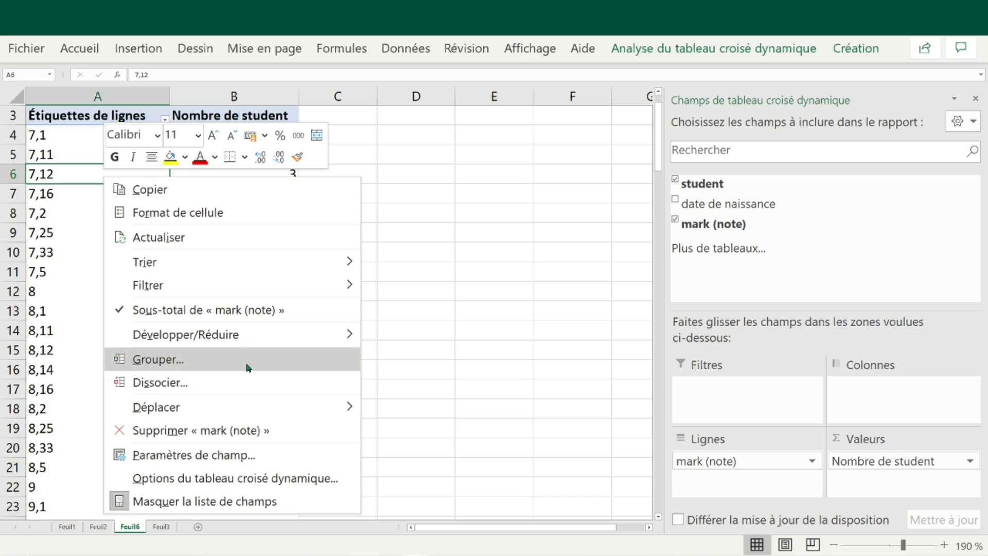
left_click(248, 360)
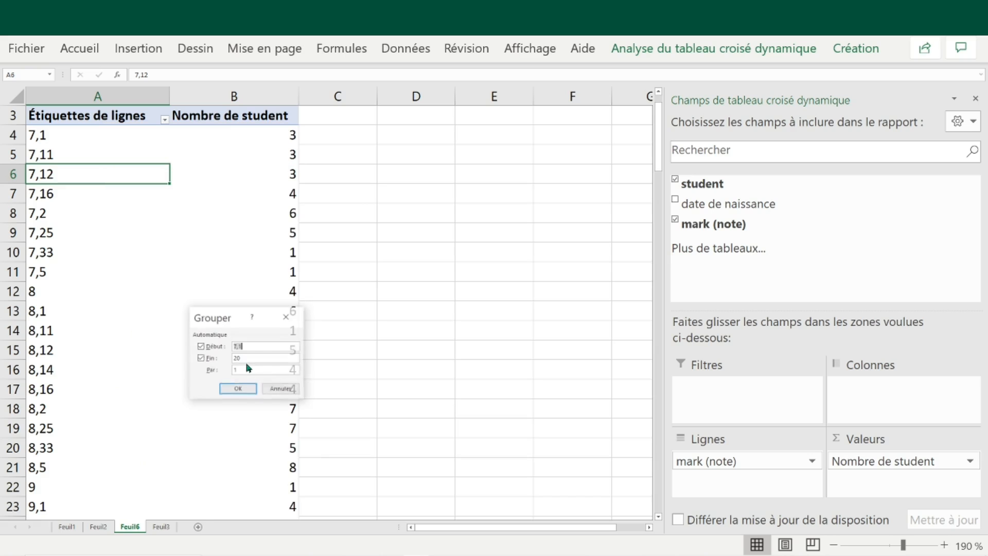
left_click_drag(231, 318, 380, 254)
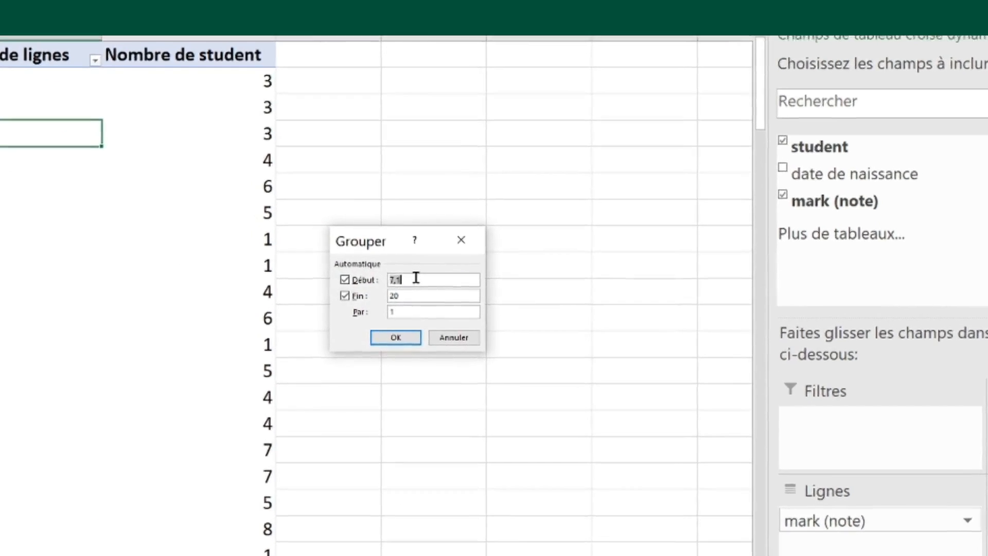
left_click(404, 283)
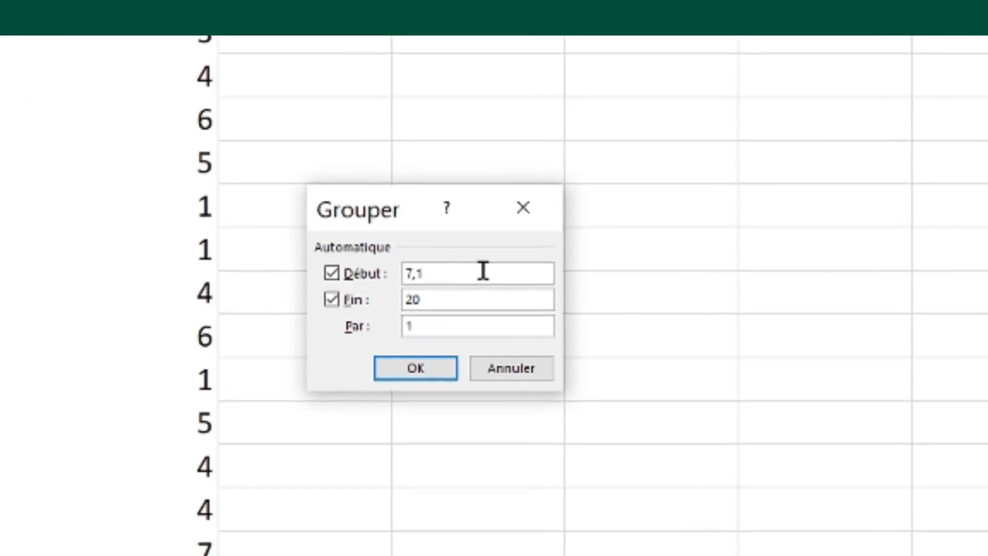
key("BackSpace")
key("BackSpace")
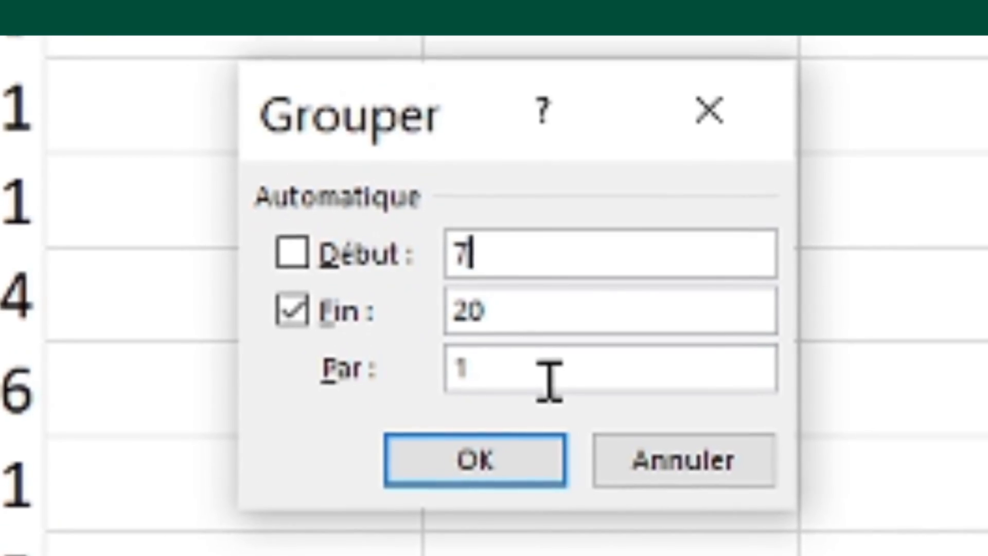
left_click(540, 374)
key("BackSpace")
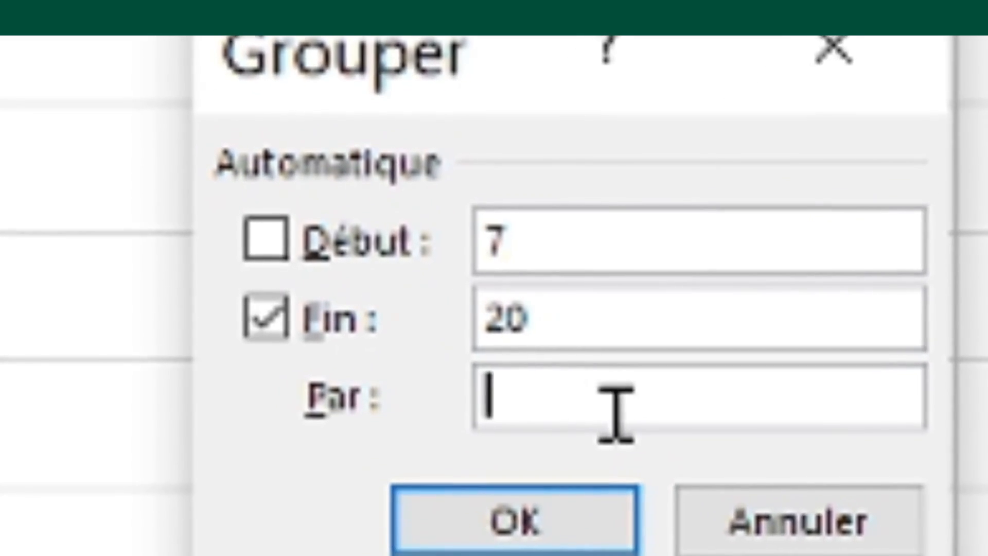
type("2")
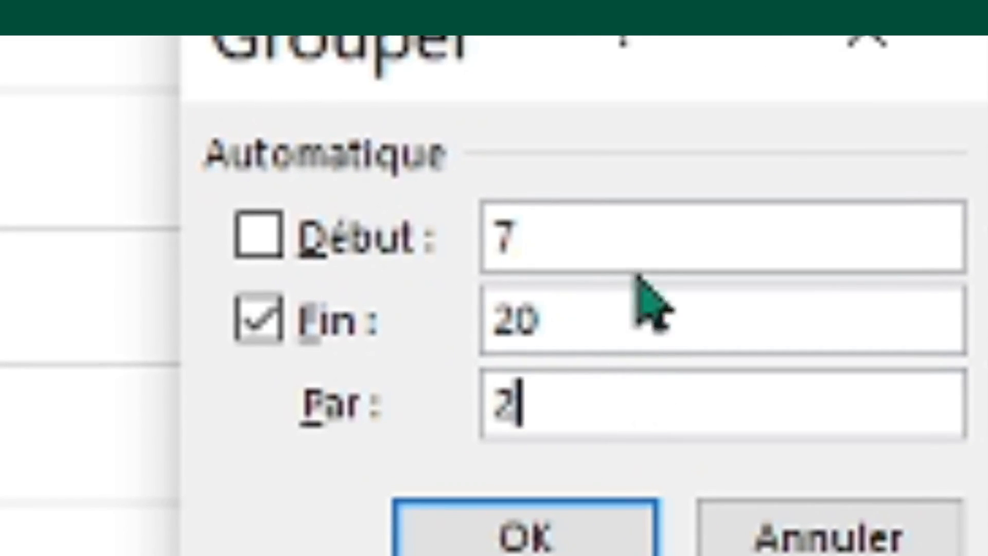
Change the grouping start to 6, apply it, and check the student counts for the mark ranges.
left_click(633, 229)
key("BackSpace")
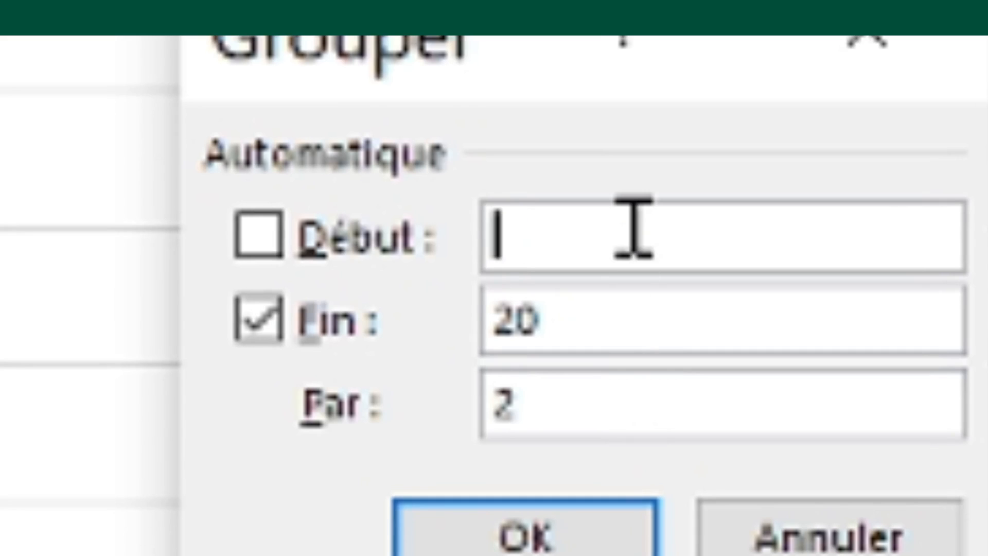
type("6")
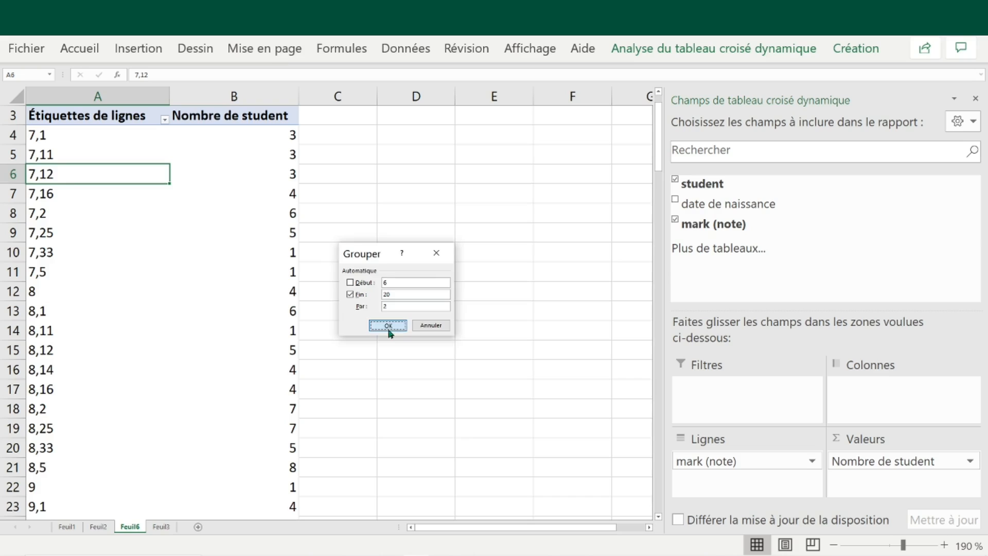
left_click(525, 535)
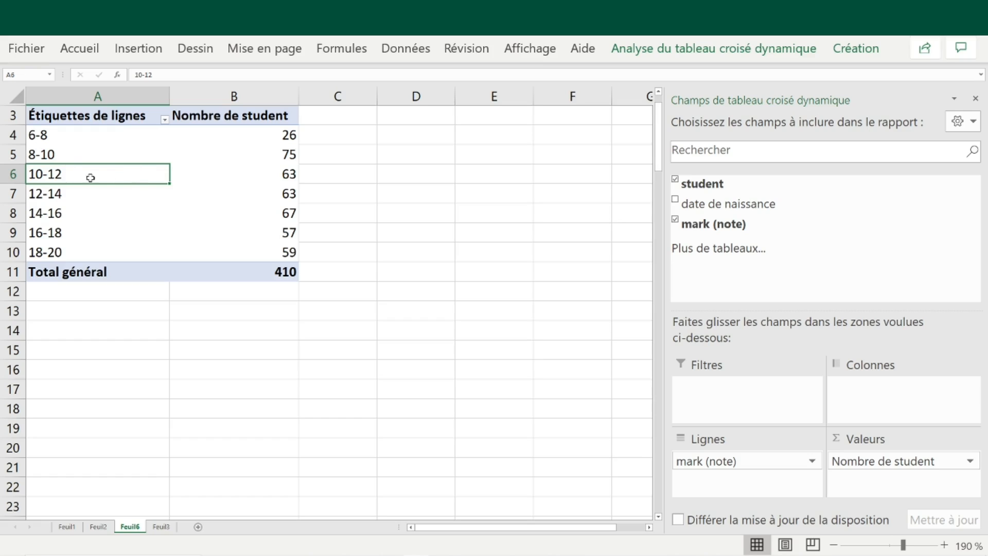
left_click(267, 130)
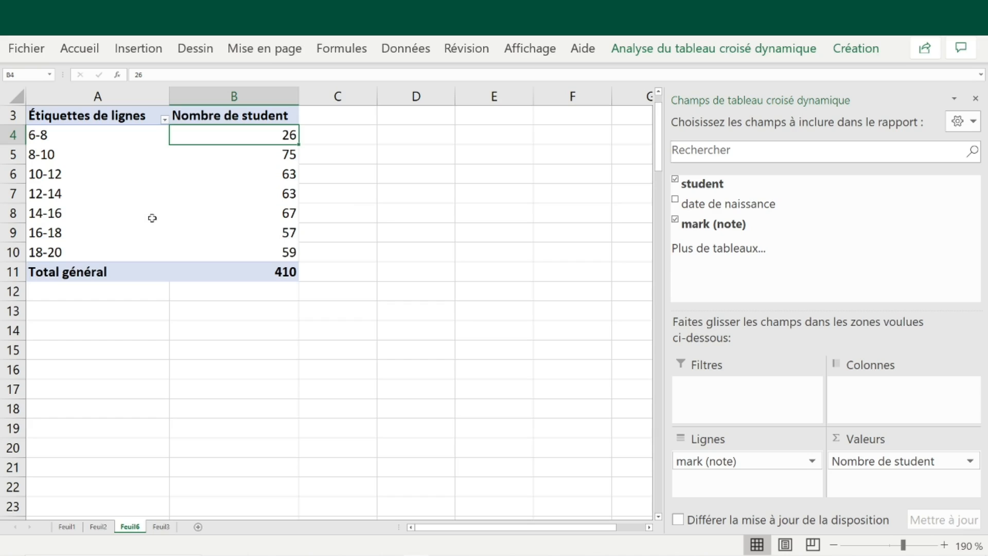
left_click(54, 176)
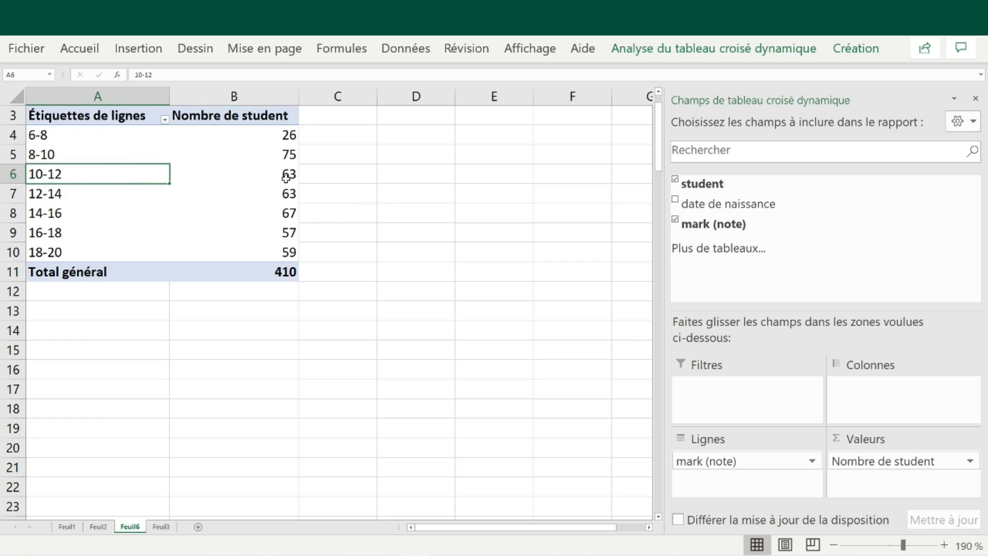
mouse_move(286, 178)
left_click(289, 251)
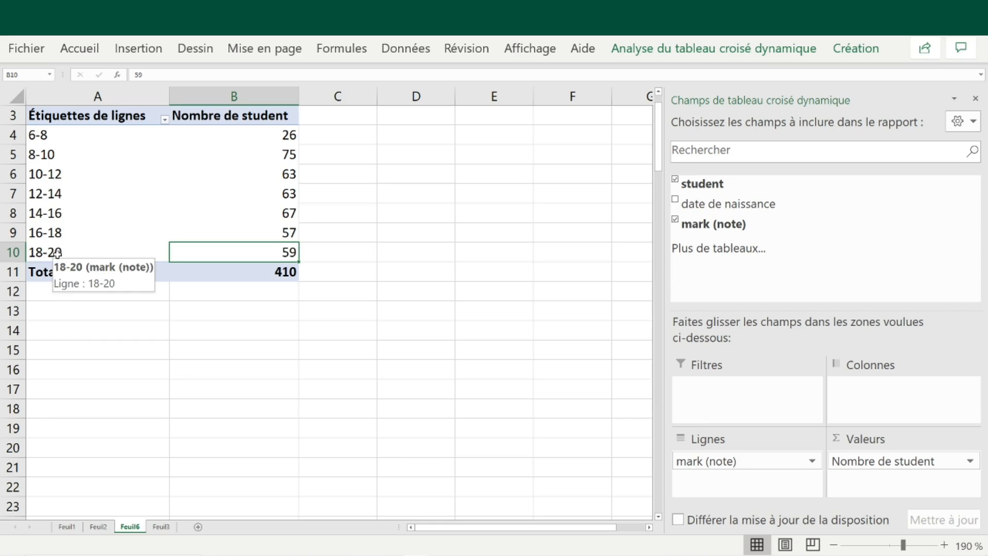
Regroup the mark row labels with an interval of 4 and check the student counts per range.
left_click(59, 175)
right_click(60, 176)
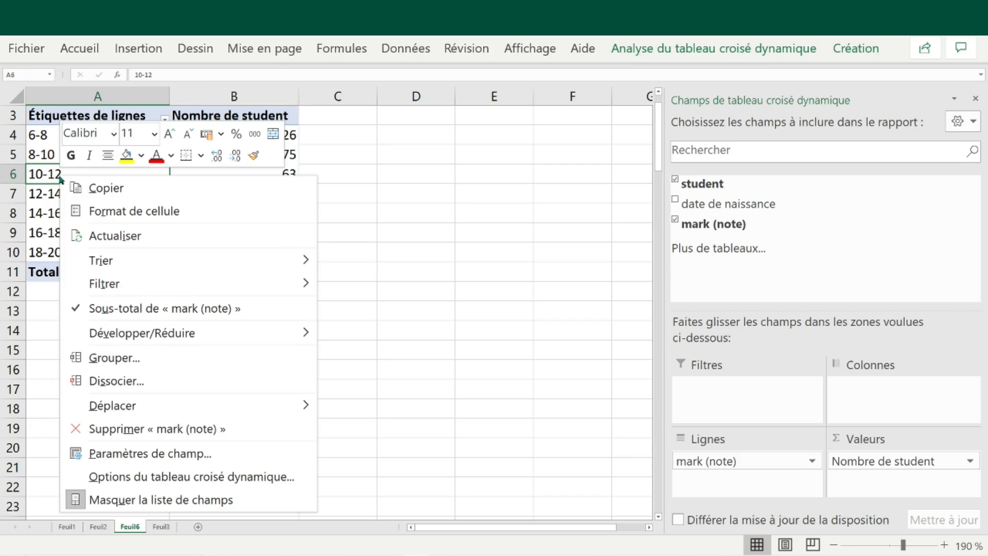
left_click(130, 357)
left_click_drag(105, 316, 442, 177)
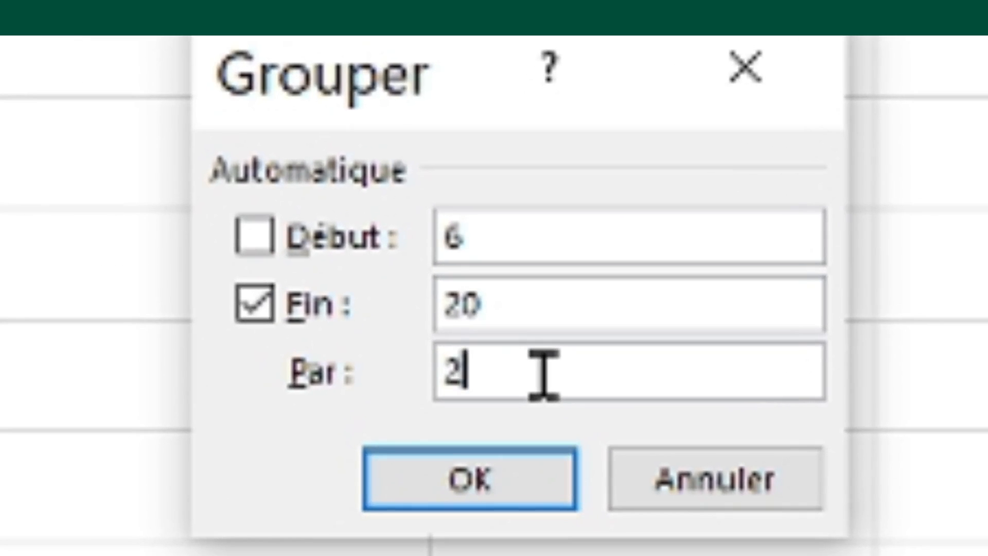
key("BackSpace")
type("4")
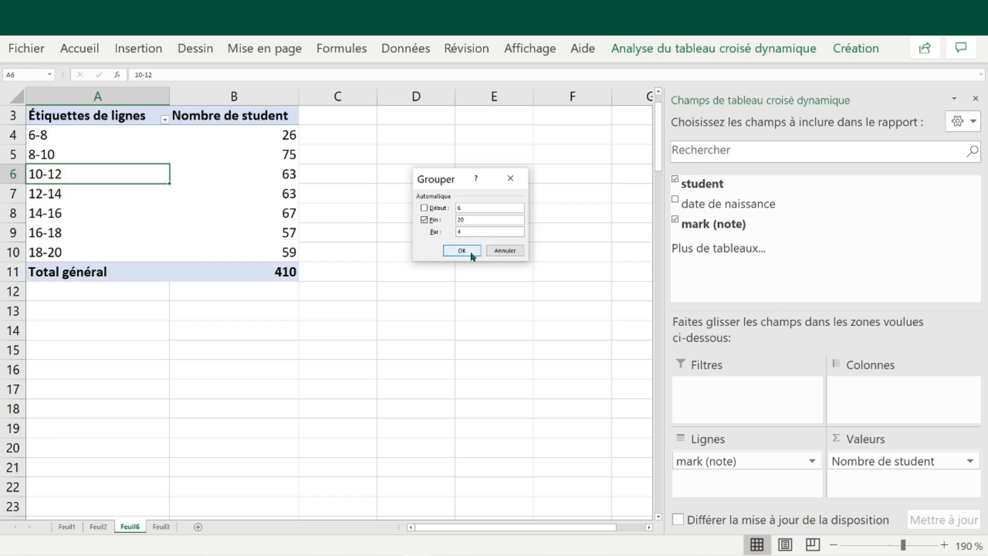
left_click(462, 251)
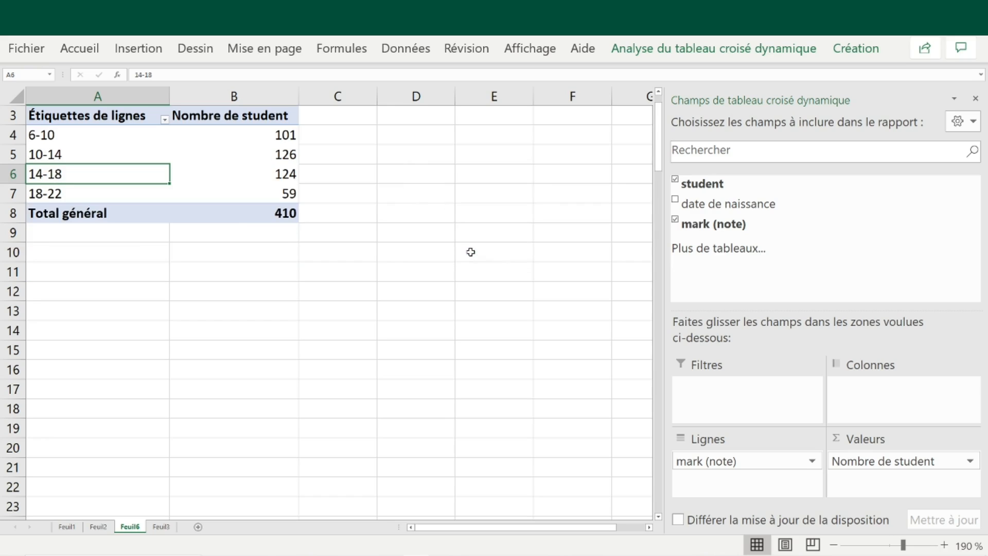
left_click(65, 137)
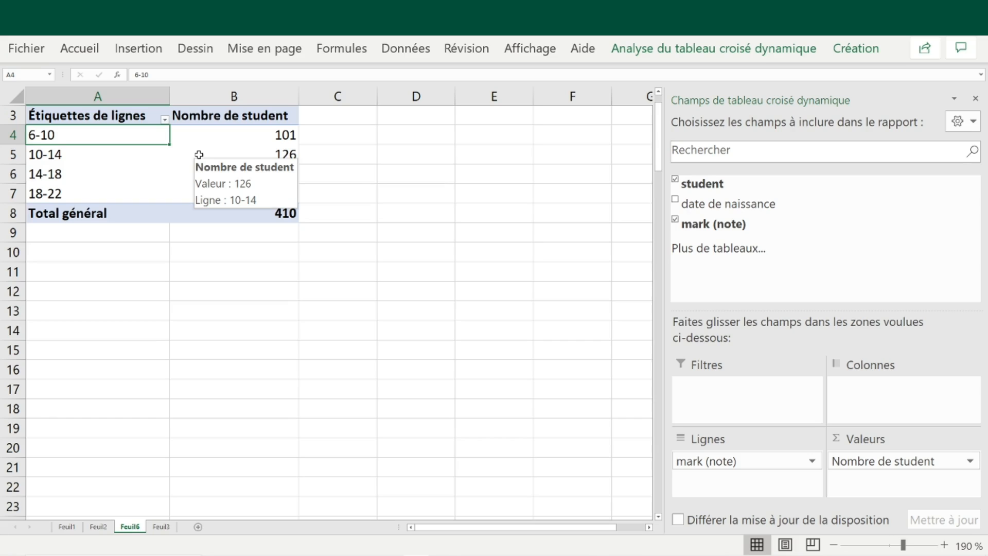
left_click_drag(249, 134, 254, 194)
left_click(248, 135)
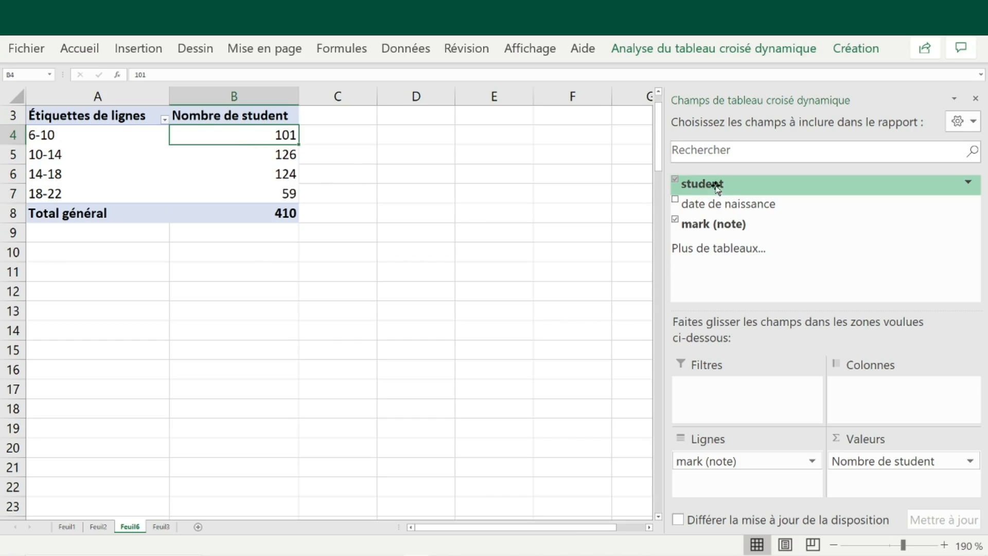
Add the student field to the values area a second time and rename that column's header to %.
left_click_drag(727, 182, 909, 489)
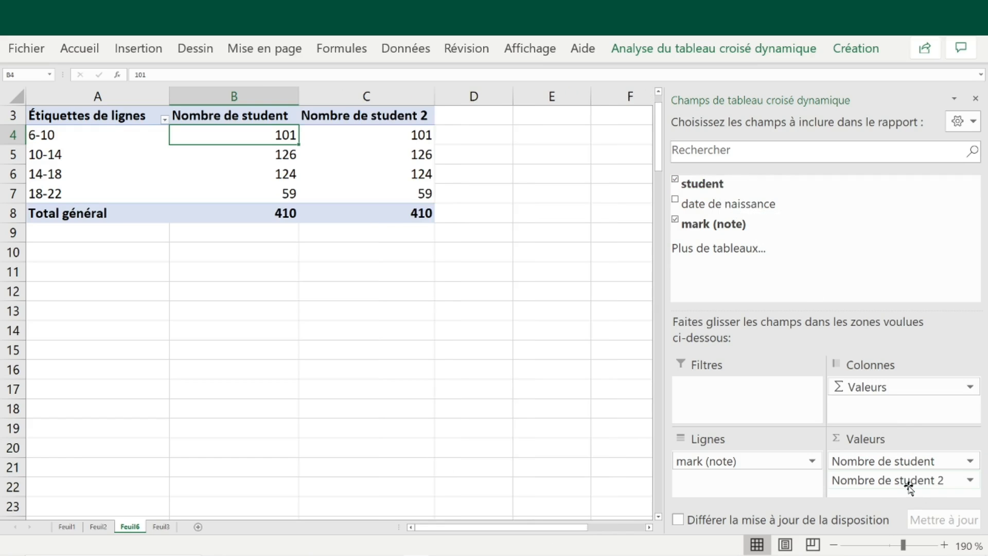
mouse_move(404, 138)
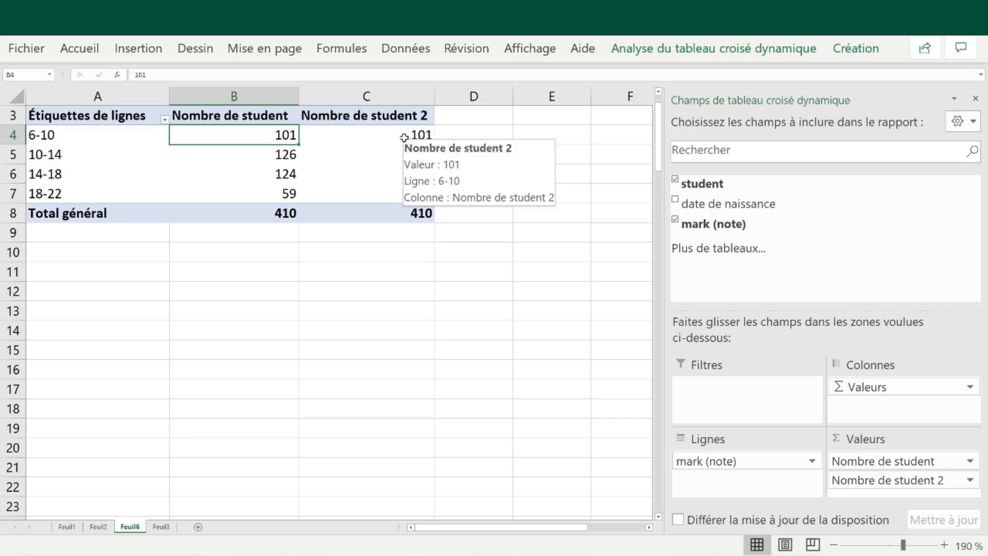
left_click(390, 114)
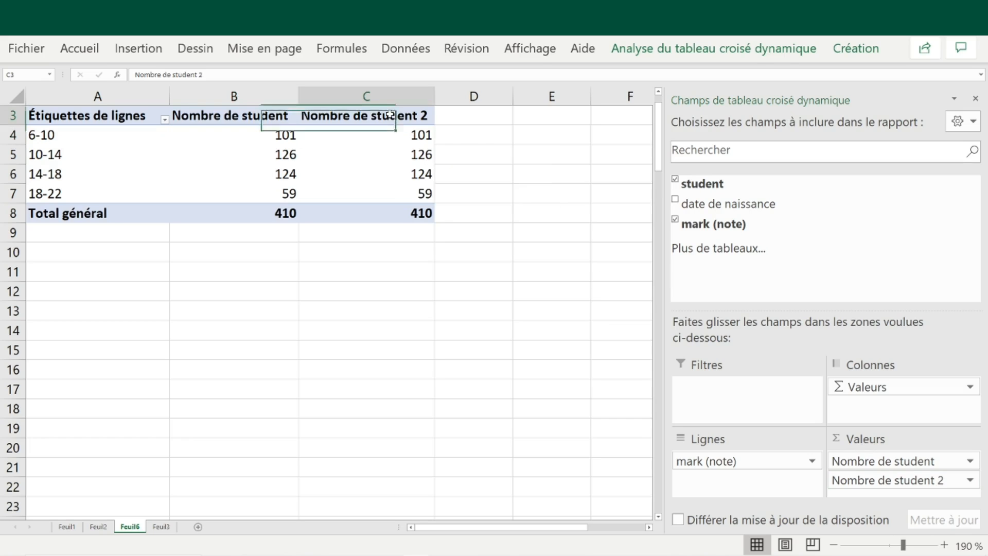
left_click(212, 75)
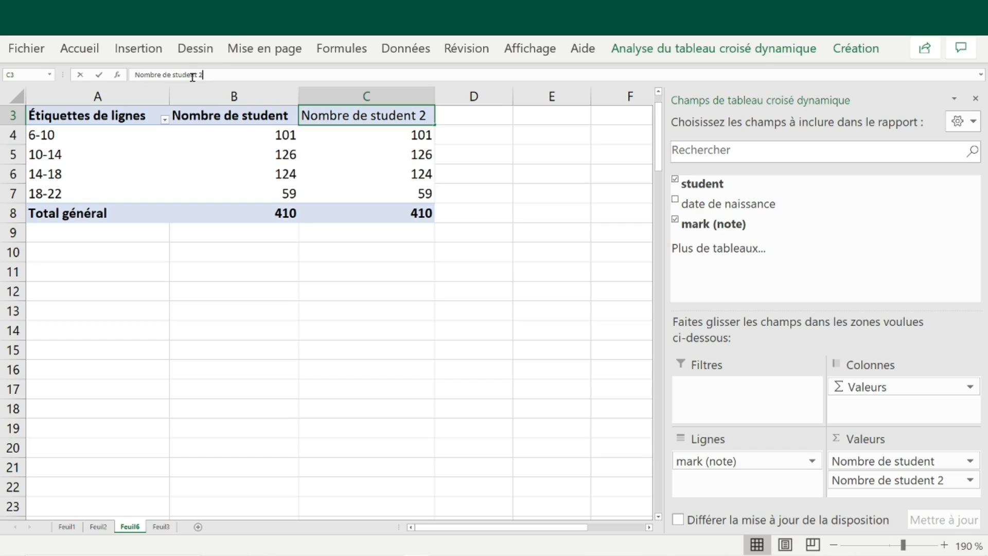
left_click_drag(204, 75, 121, 78)
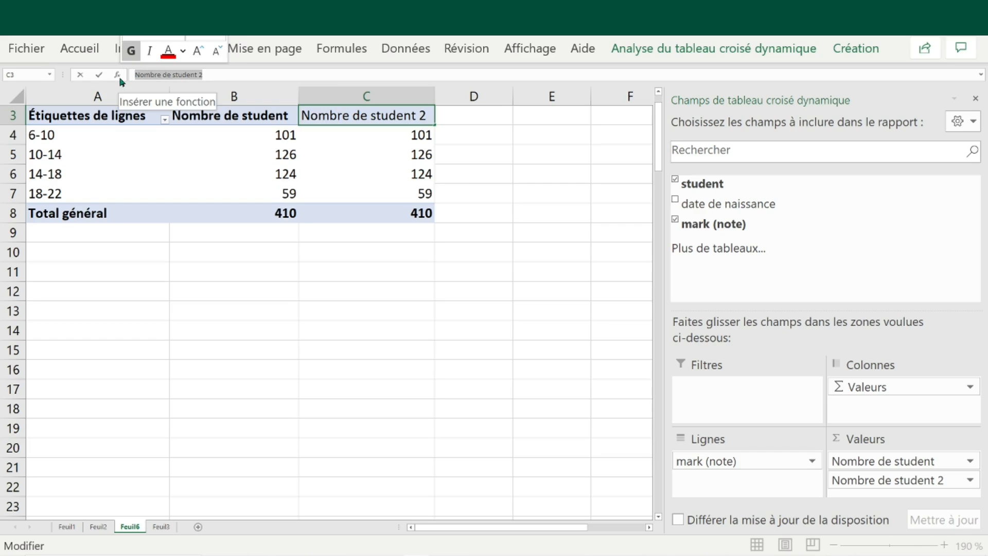
type("%")
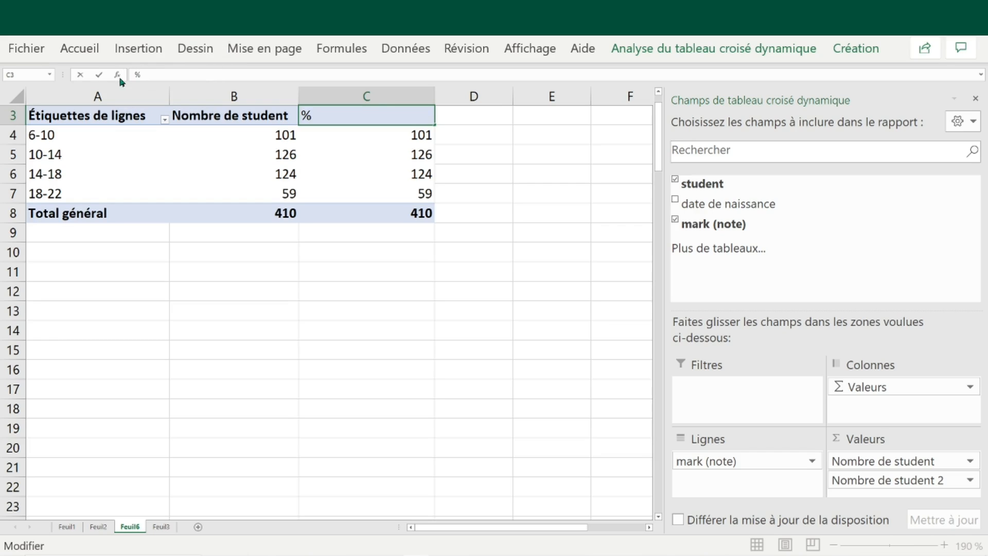
key("Return")
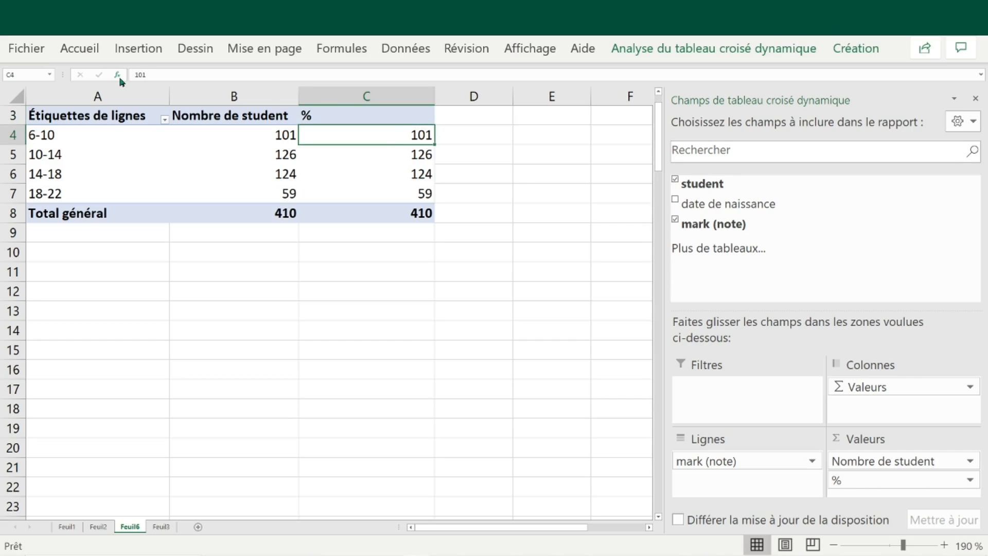
Show the values of the % column as a percentage of the column total (% du total de la colonne).
right_click(358, 135)
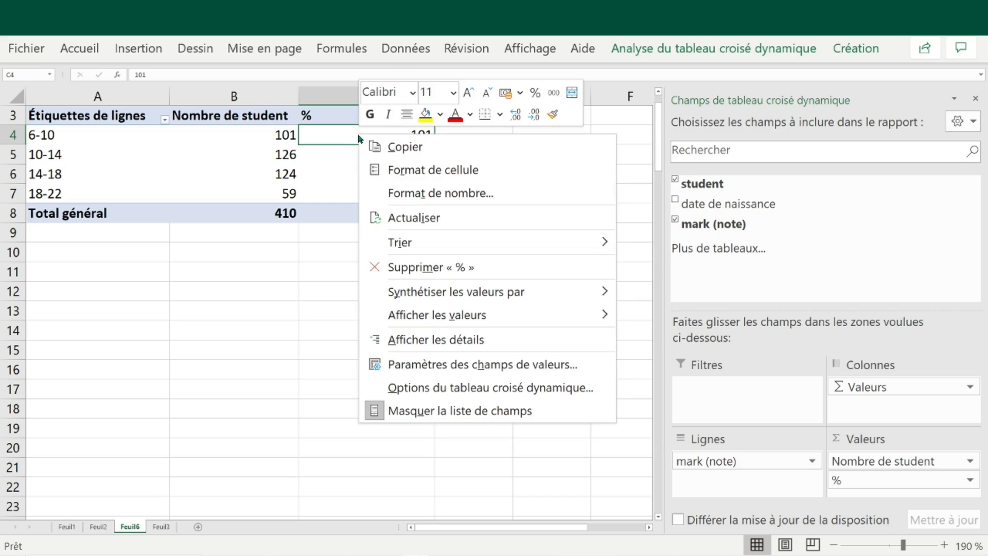
mouse_move(511, 323)
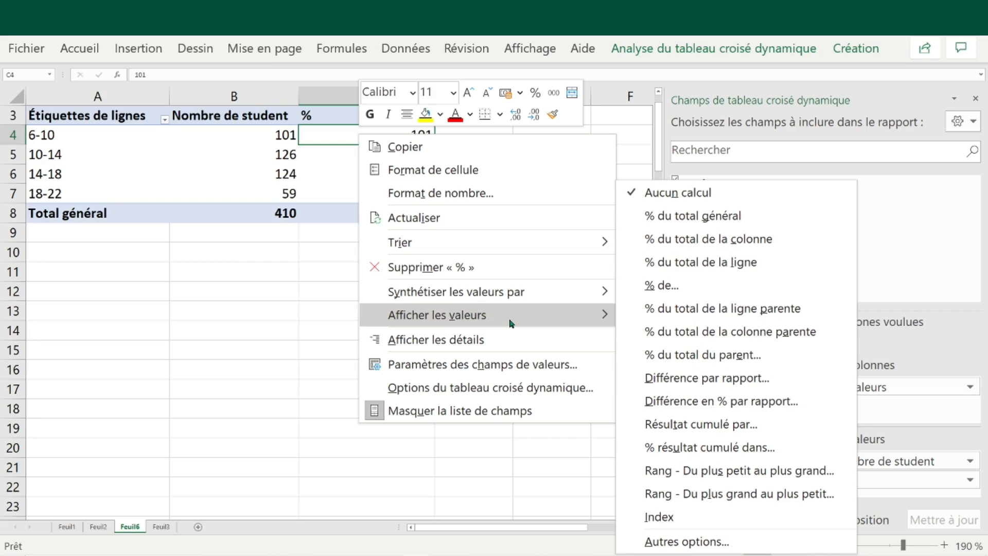
left_click(790, 242)
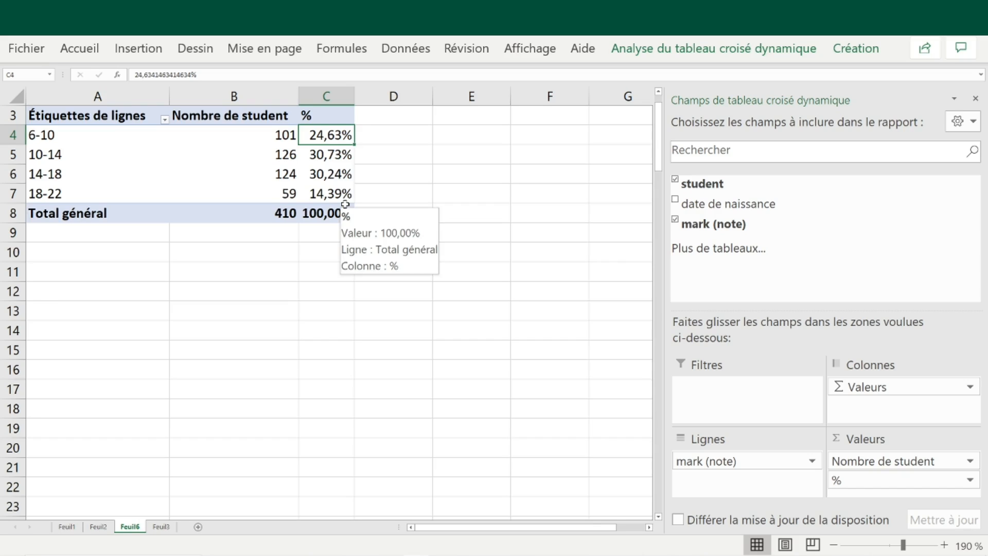
Regroup the mark row labels with an interval of 3 and check the percentages of the ranges.
left_click(79, 159)
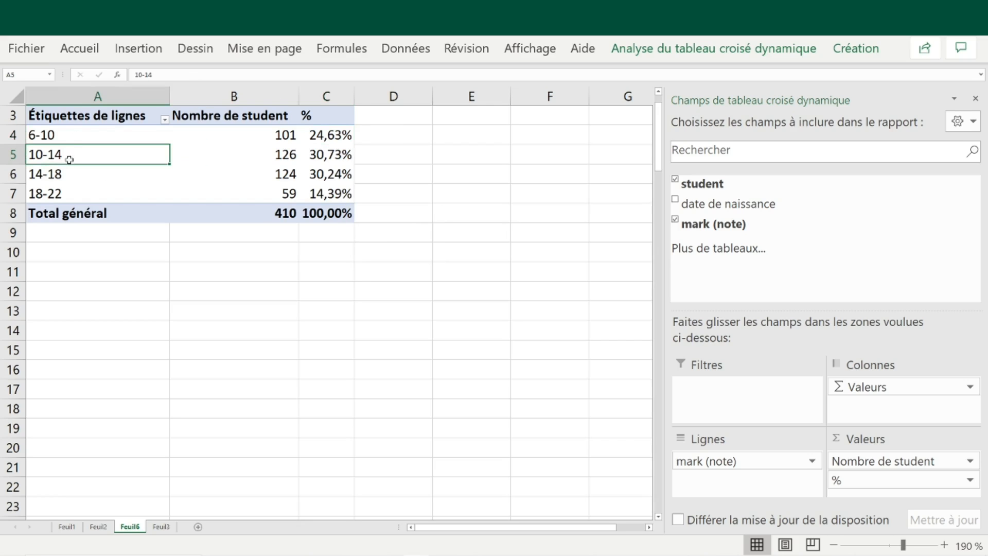
right_click(73, 158)
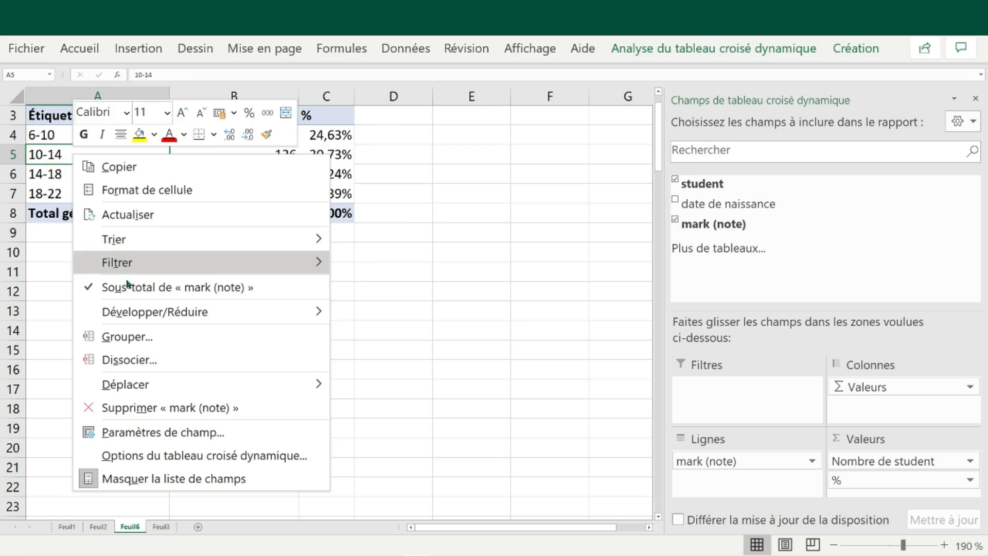
left_click(145, 337)
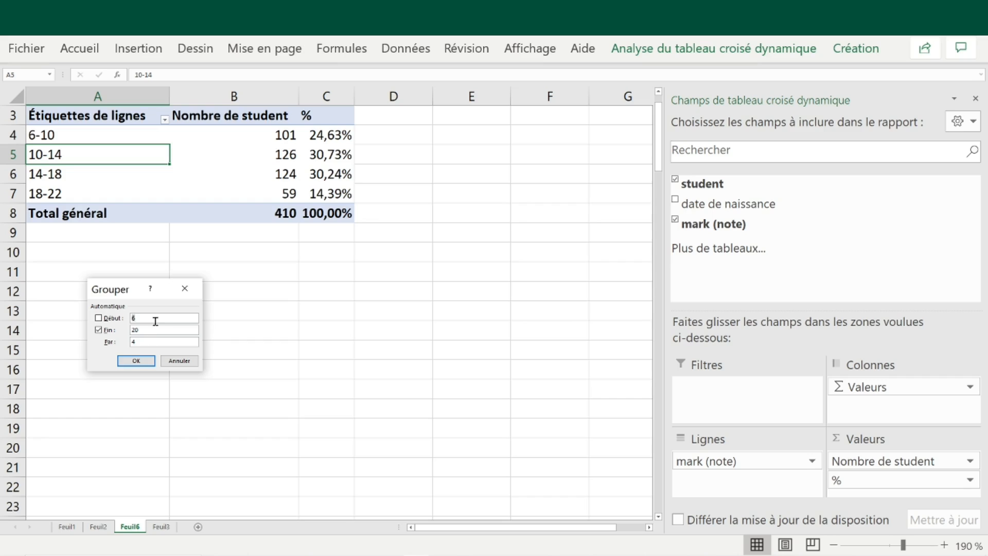
left_click_drag(129, 286, 382, 229)
left_click(403, 284)
key("BackSpace")
type("3")
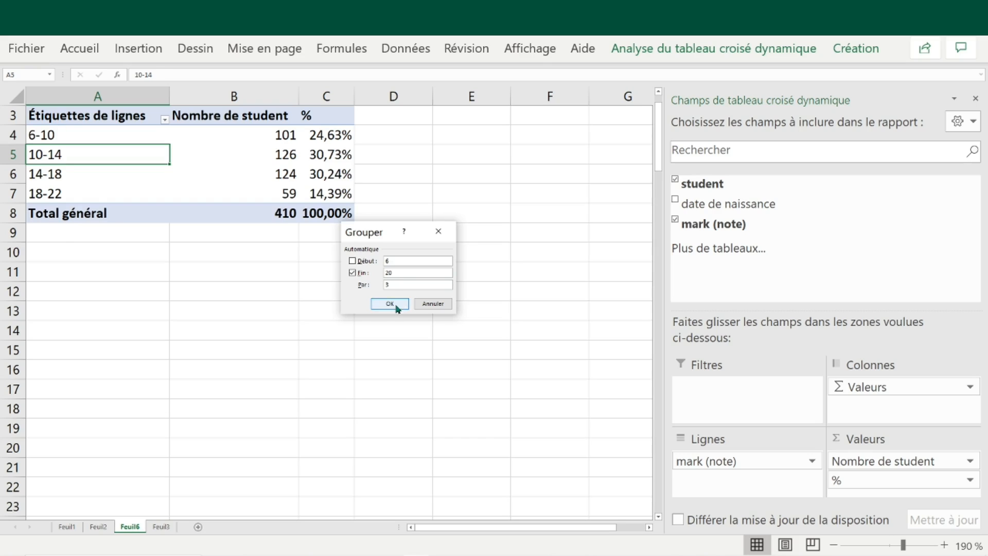
left_click(396, 307)
left_click_drag(332, 135, 329, 212)
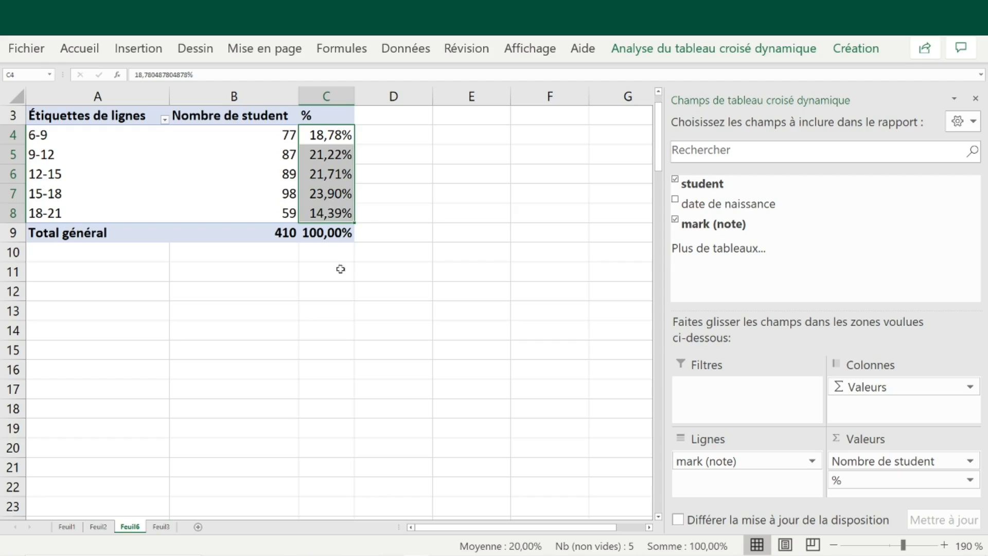
left_click(350, 285)
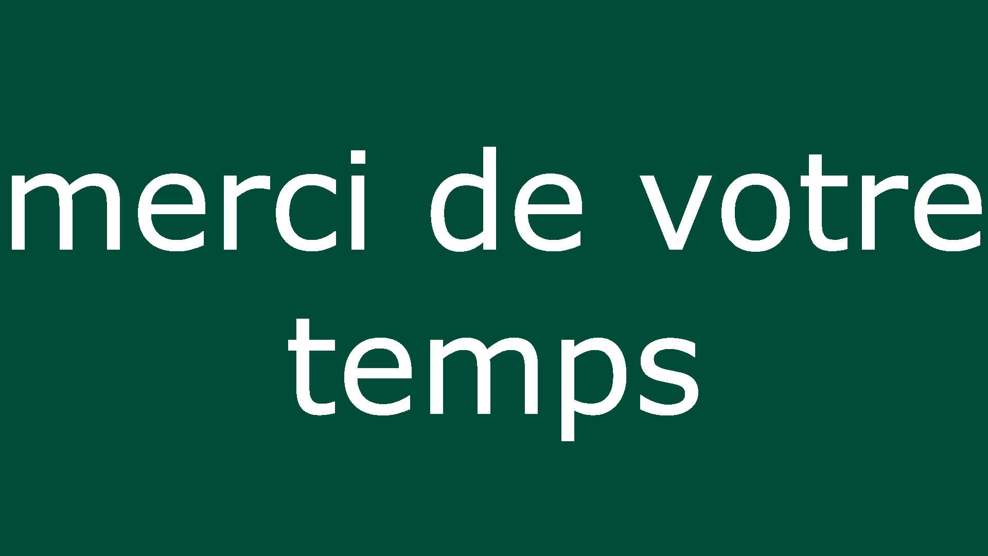